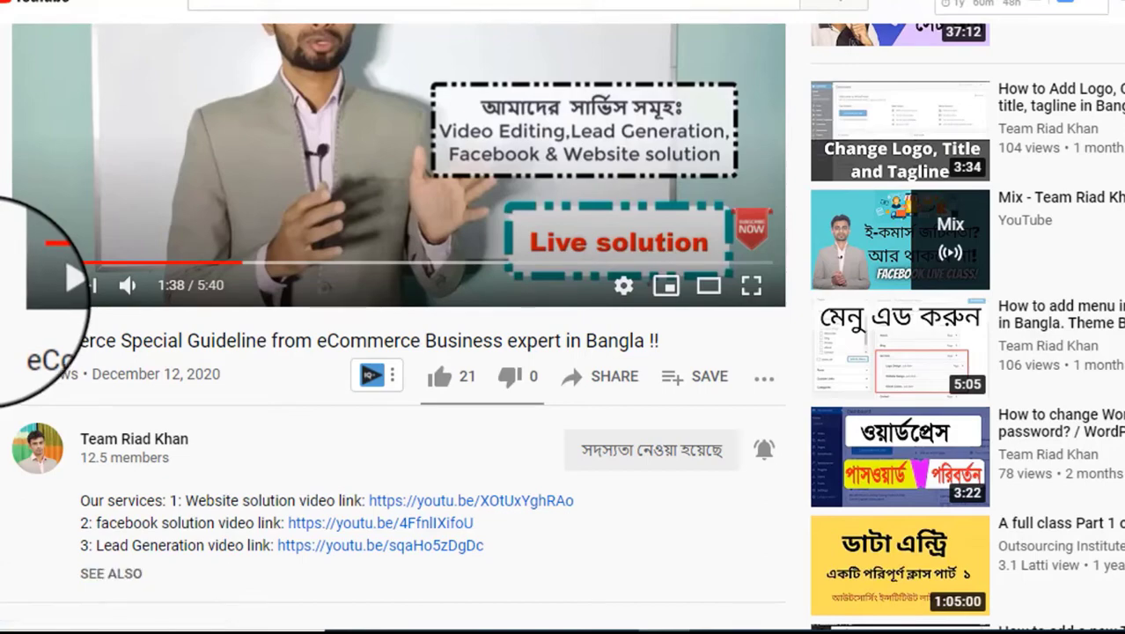
- Expand the eCommerce Special Guideline video's description and look over its service links and like option
{"action": "scroll", "coordinate": [7, 361], "scroll_direction": "down", "scroll_amount": 2}
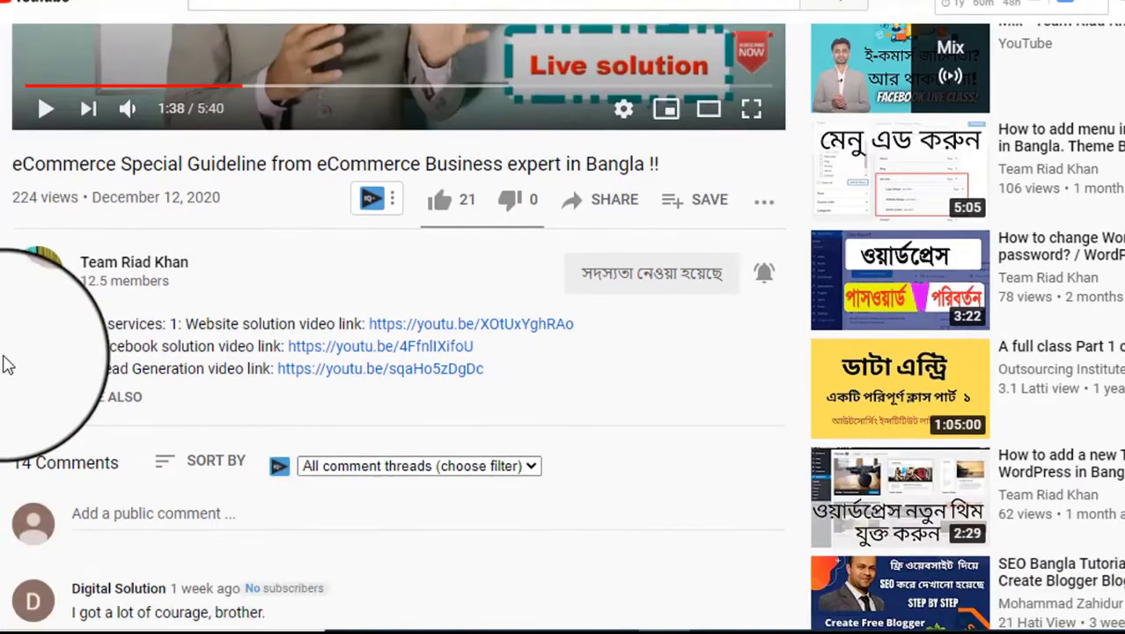
{"action": "left_click", "coordinate": [103, 403]}
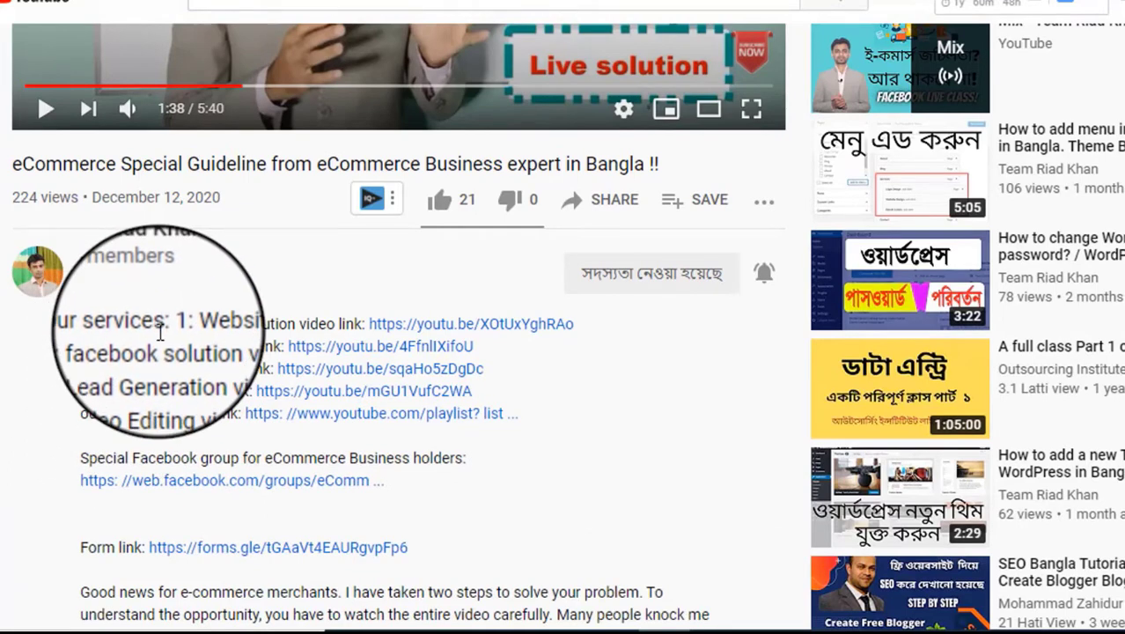
{"action": "scroll", "coordinate": [160, 331], "scroll_direction": "up", "scroll_amount": 4}
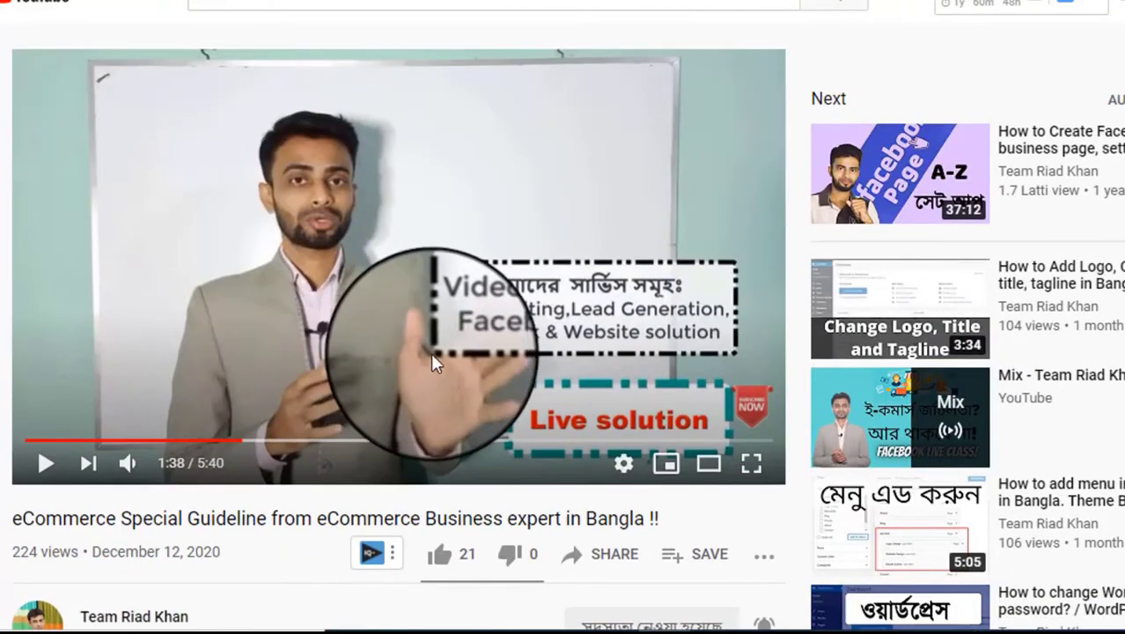
{"action": "left_click", "coordinate": [440, 554]}
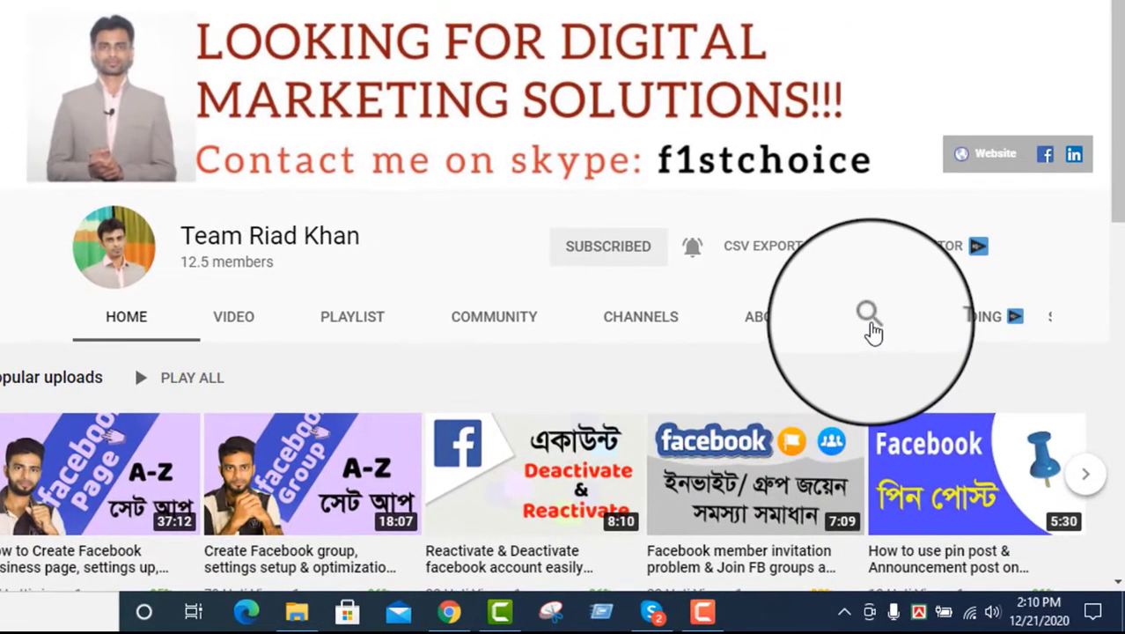
- Browse the YouTube channel's playlists
{"action": "left_click", "coordinate": [870, 317]}
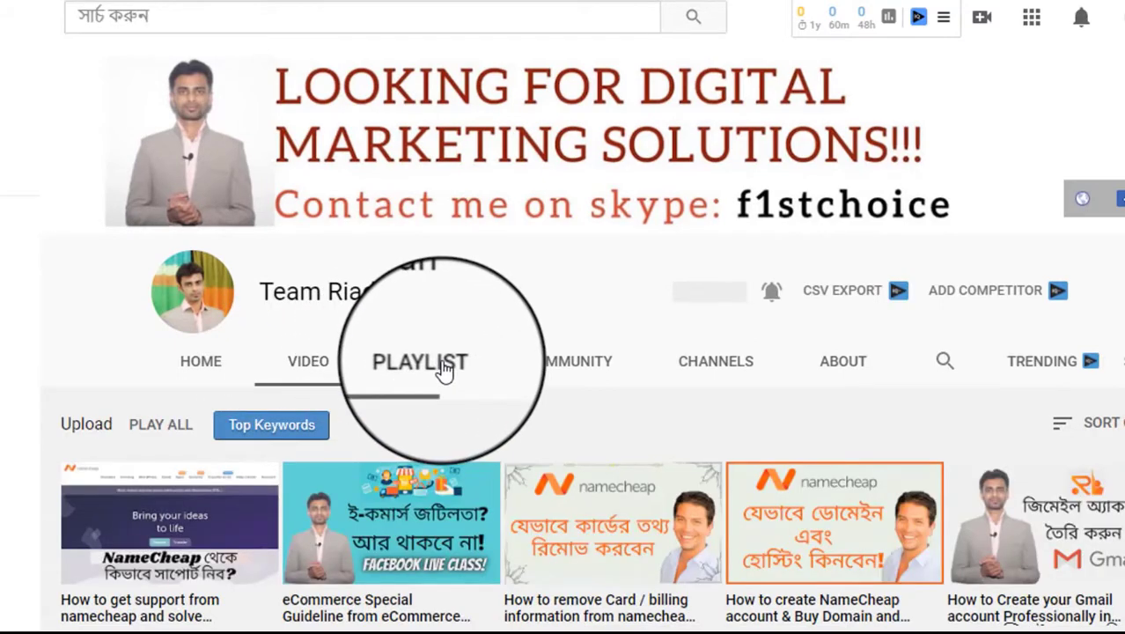
{"action": "left_click", "coordinate": [445, 369]}
{"action": "scroll", "coordinate": [674, 410], "scroll_direction": "down", "scroll_amount": 3}
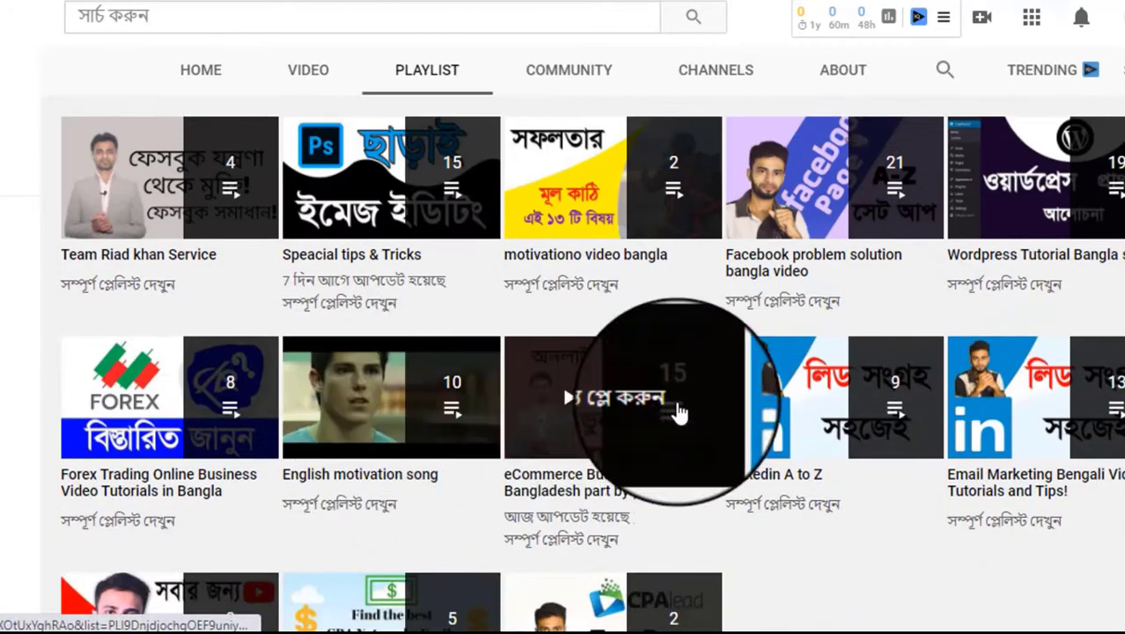
{"action": "scroll", "coordinate": [863, 407], "scroll_direction": "up", "scroll_amount": 3}
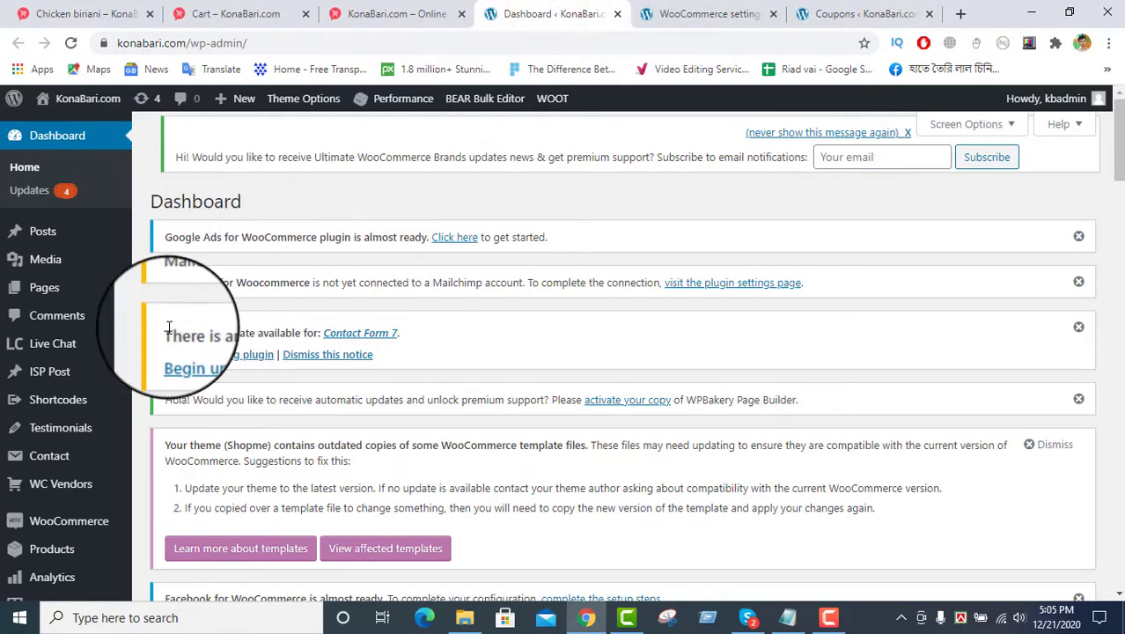
- Examine the WooCommerce General settings, checking the coupon code option under General options and the currency options
{"action": "scroll", "coordinate": [161, 331], "scroll_direction": "down", "scroll_amount": 2}
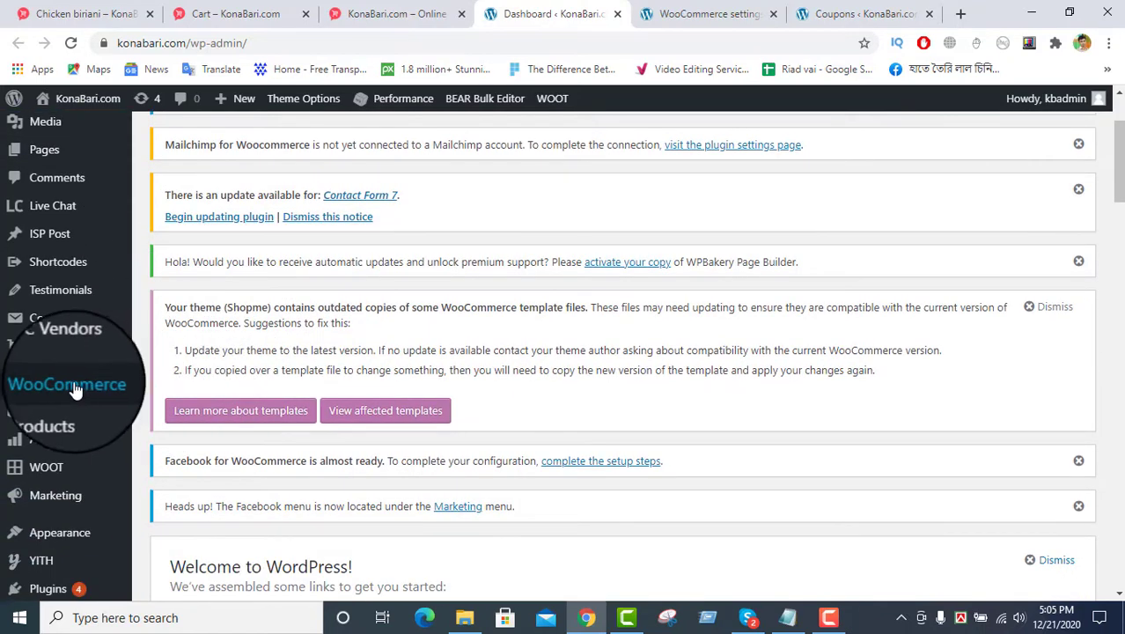
{"action": "mouse_move", "coordinate": [91, 393]}
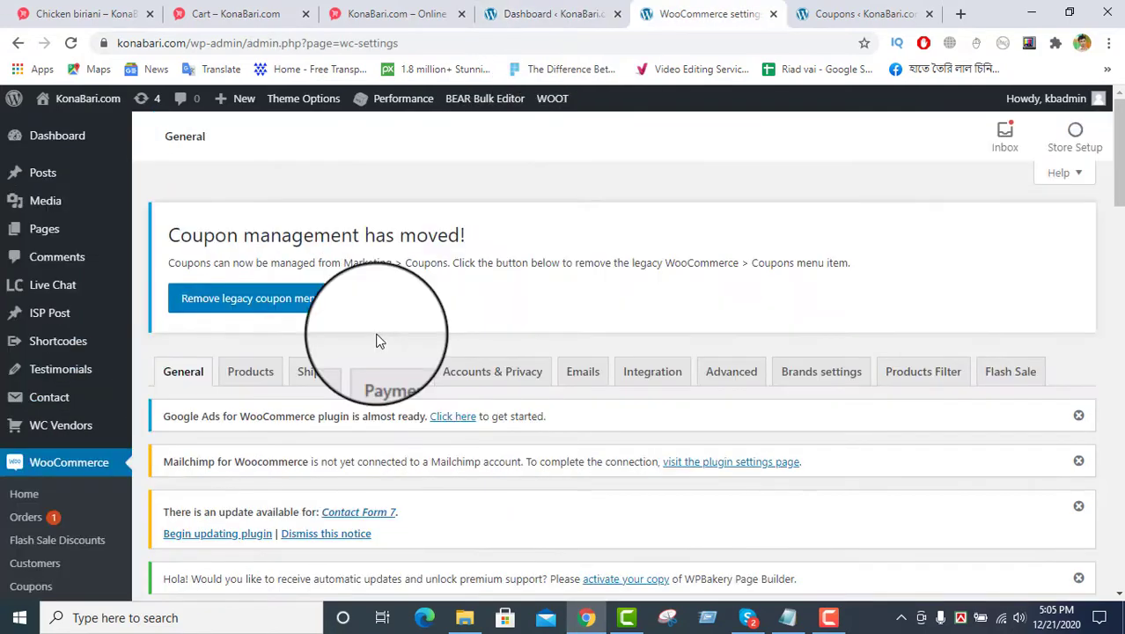
{"action": "scroll", "coordinate": [378, 341], "scroll_direction": "down", "scroll_amount": 10}
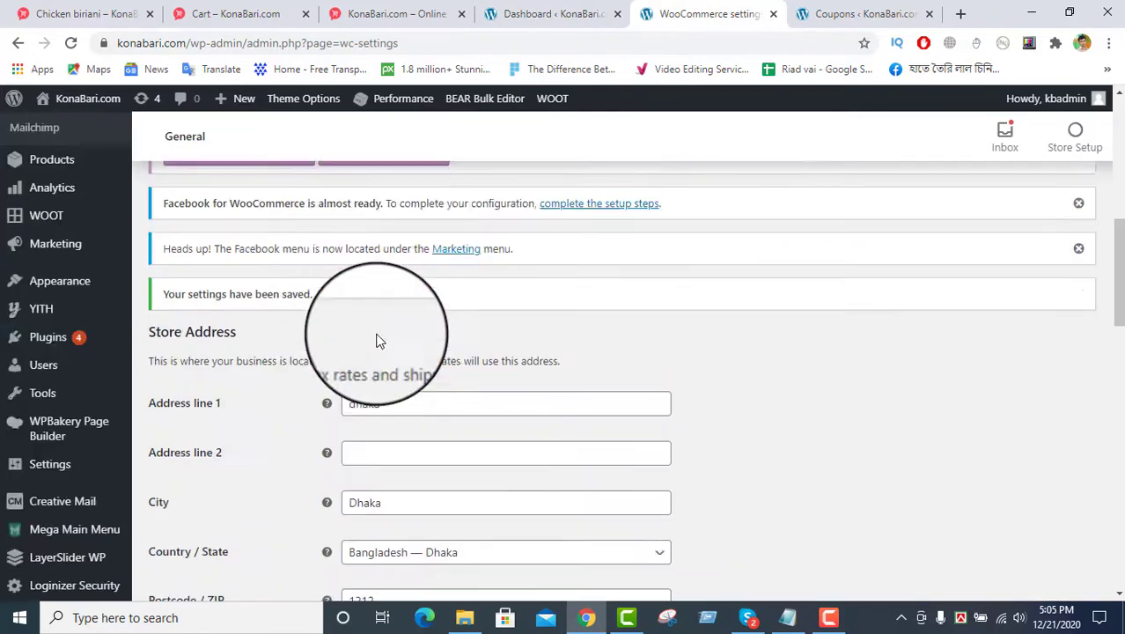
{"action": "scroll", "coordinate": [262, 337], "scroll_direction": "down", "scroll_amount": 4}
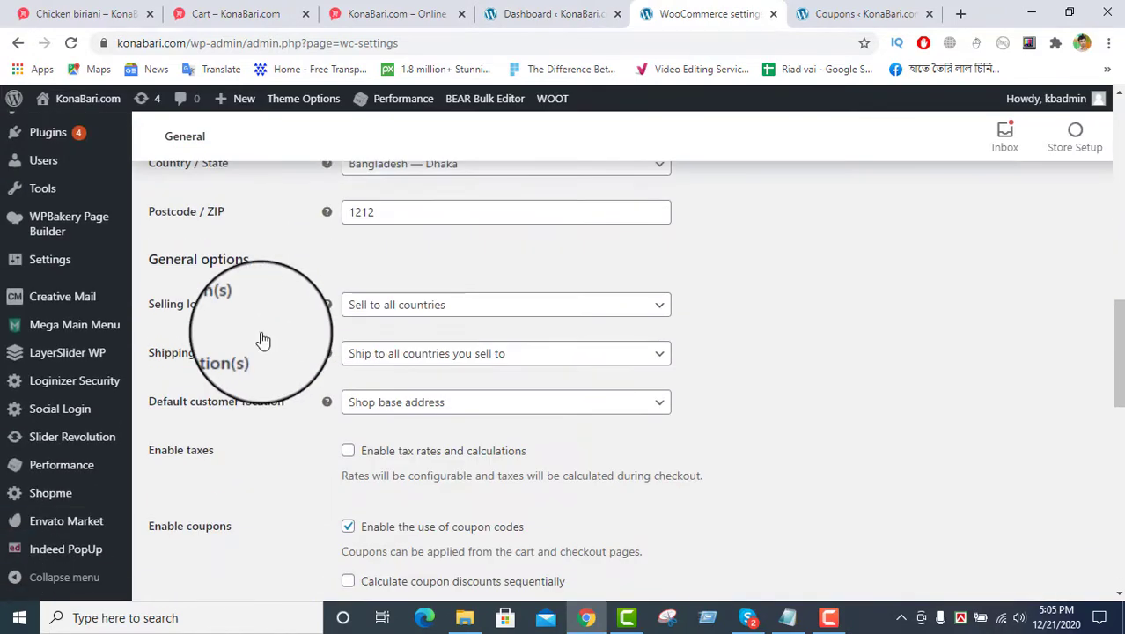
{"action": "scroll", "coordinate": [262, 337], "scroll_direction": "down", "scroll_amount": 3}
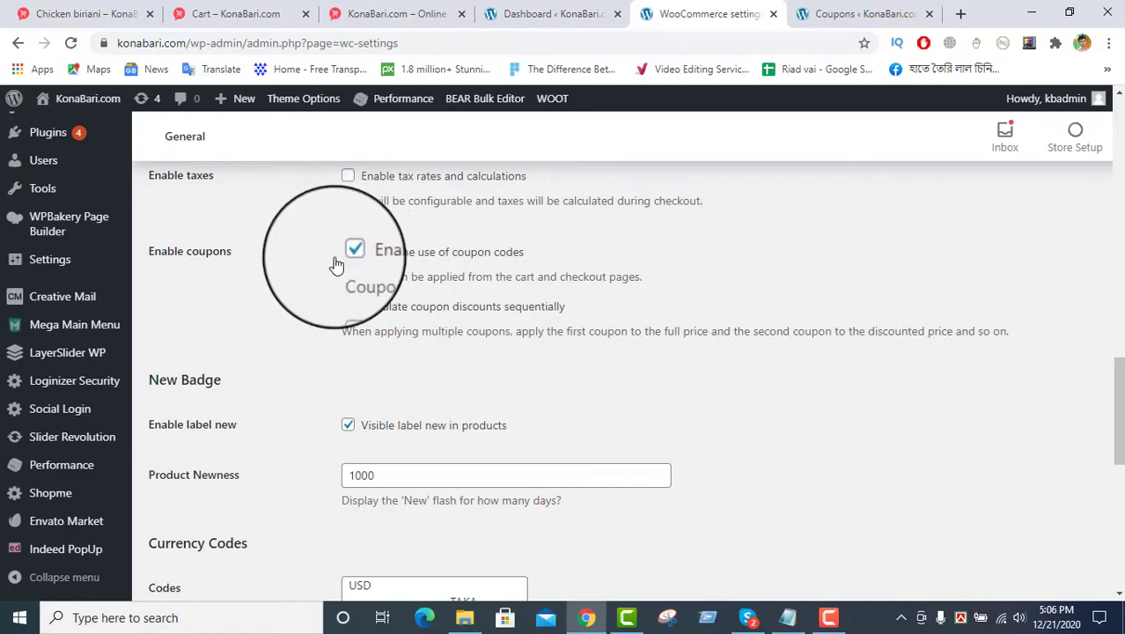
{"action": "scroll", "coordinate": [348, 281], "scroll_direction": "down", "scroll_amount": 8}
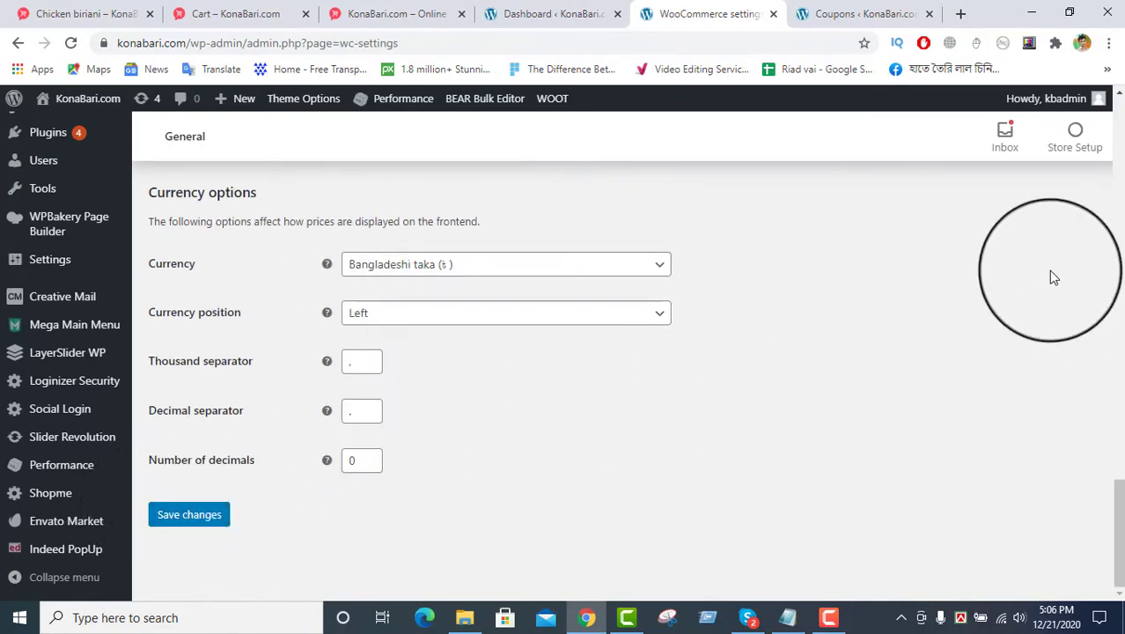
- Return to the WordPress dashboard and open WooCommerce's Coupons page
{"action": "left_click", "coordinate": [545, 13]}
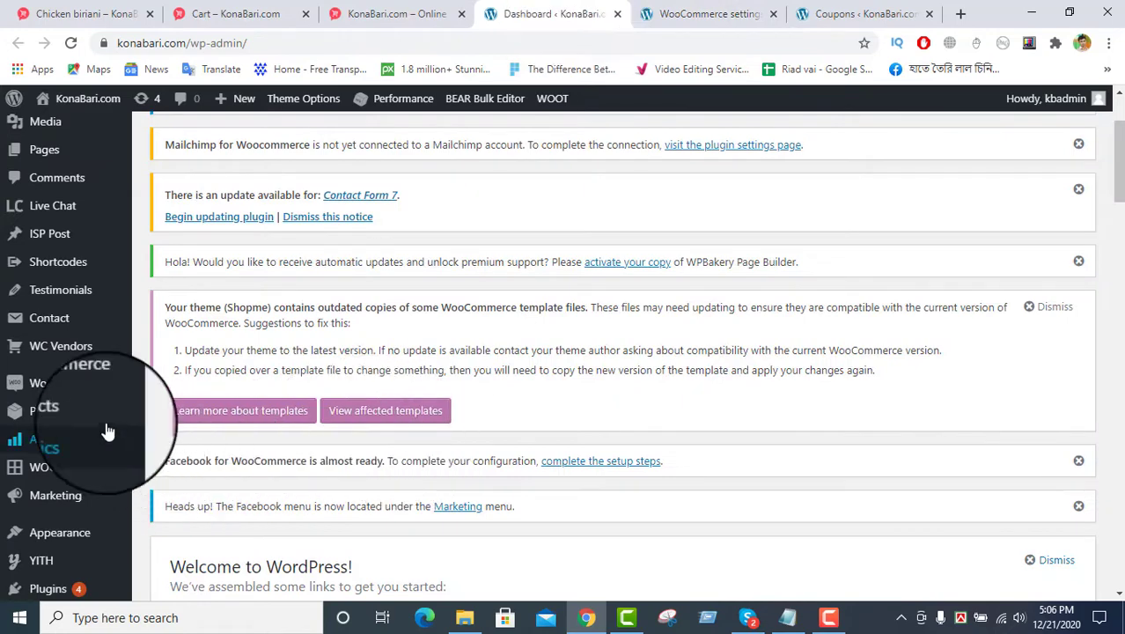
{"action": "mouse_move", "coordinate": [82, 385]}
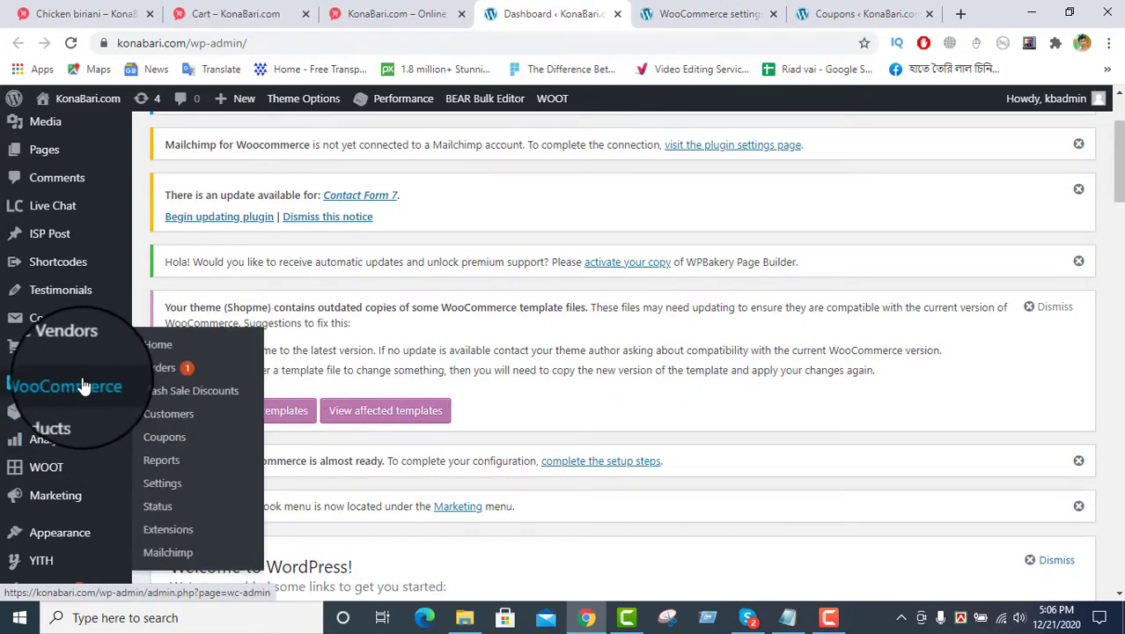
{"action": "left_click", "coordinate": [172, 440]}
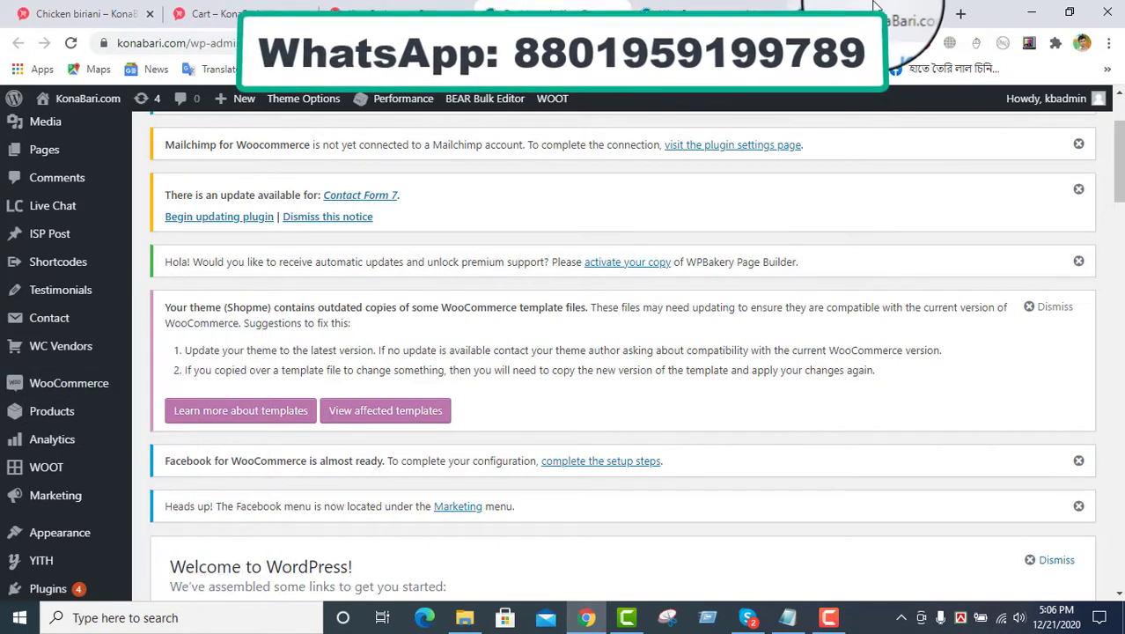
- Start creating the first coupon in a new browser tab and switch to that tab
{"action": "scroll", "coordinate": [394, 332], "scroll_direction": "down", "scroll_amount": 10}
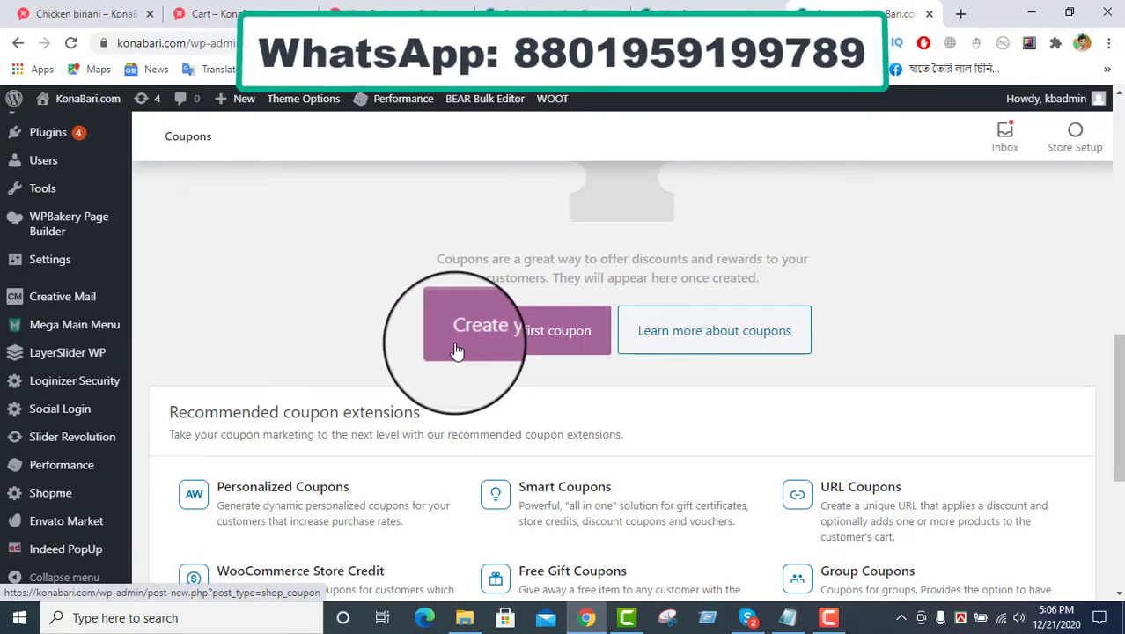
{"action": "scroll", "coordinate": [451, 350], "scroll_direction": "up", "scroll_amount": 10}
{"action": "scroll", "coordinate": [449, 351], "scroll_direction": "up", "scroll_amount": 2}
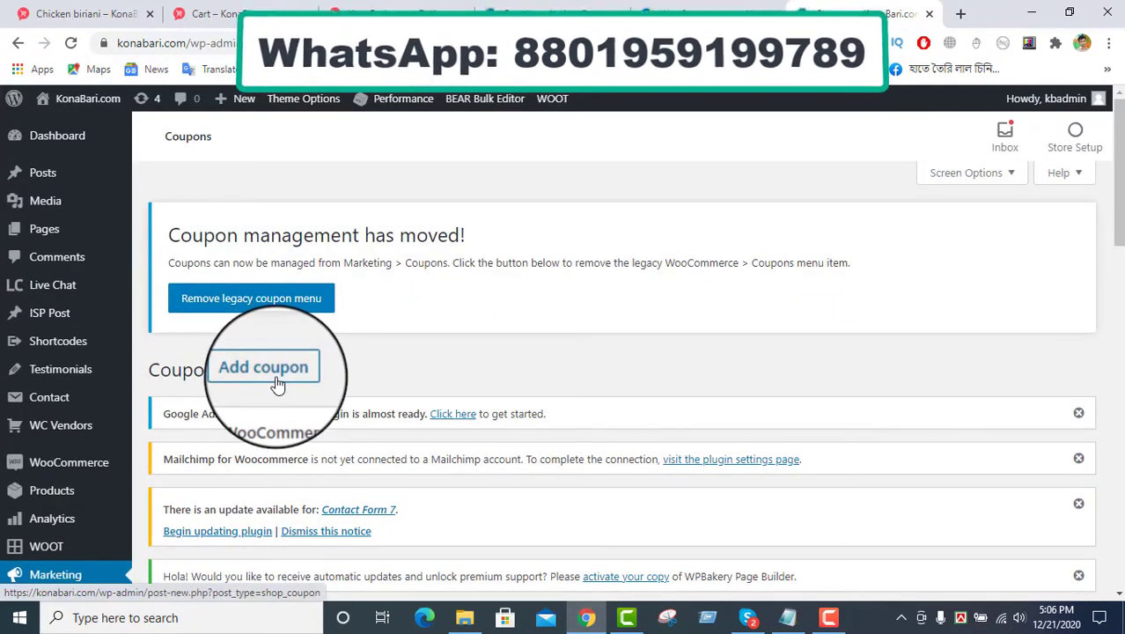
{"action": "scroll", "coordinate": [277, 385], "scroll_direction": "down", "scroll_amount": 10}
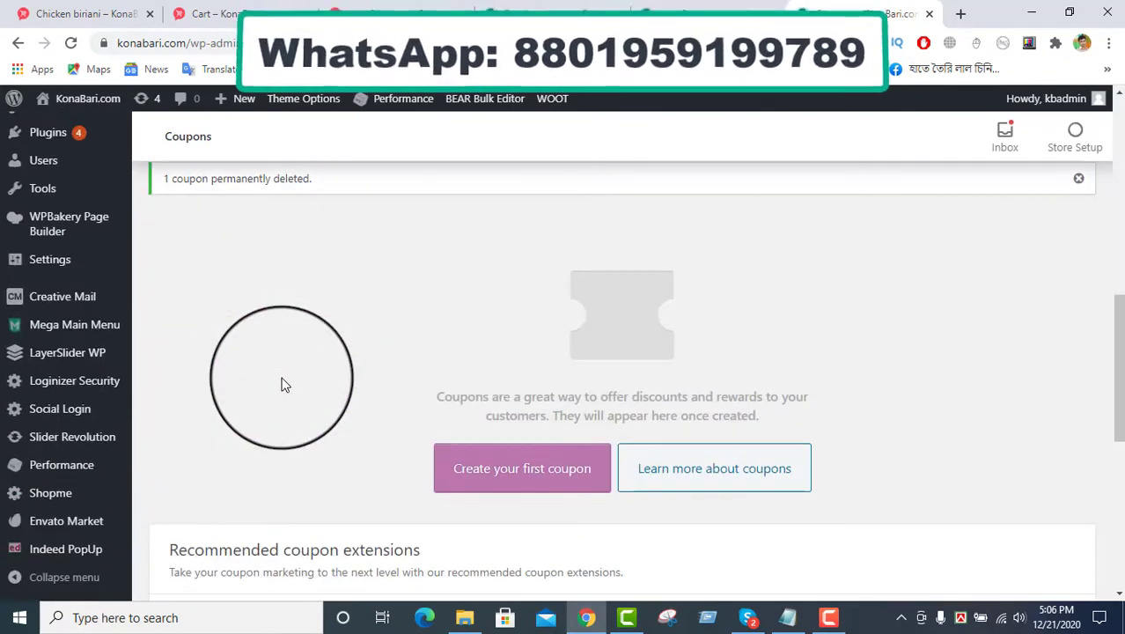
{"action": "middle_click", "coordinate": [535, 475]}
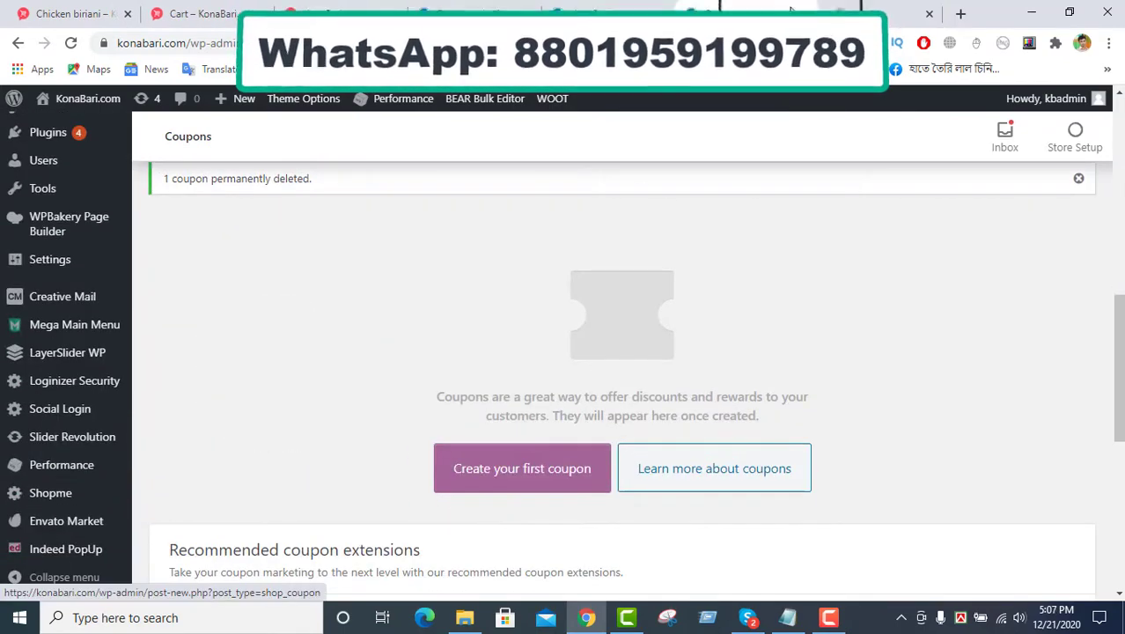
{"action": "left_click", "coordinate": [872, 13]}
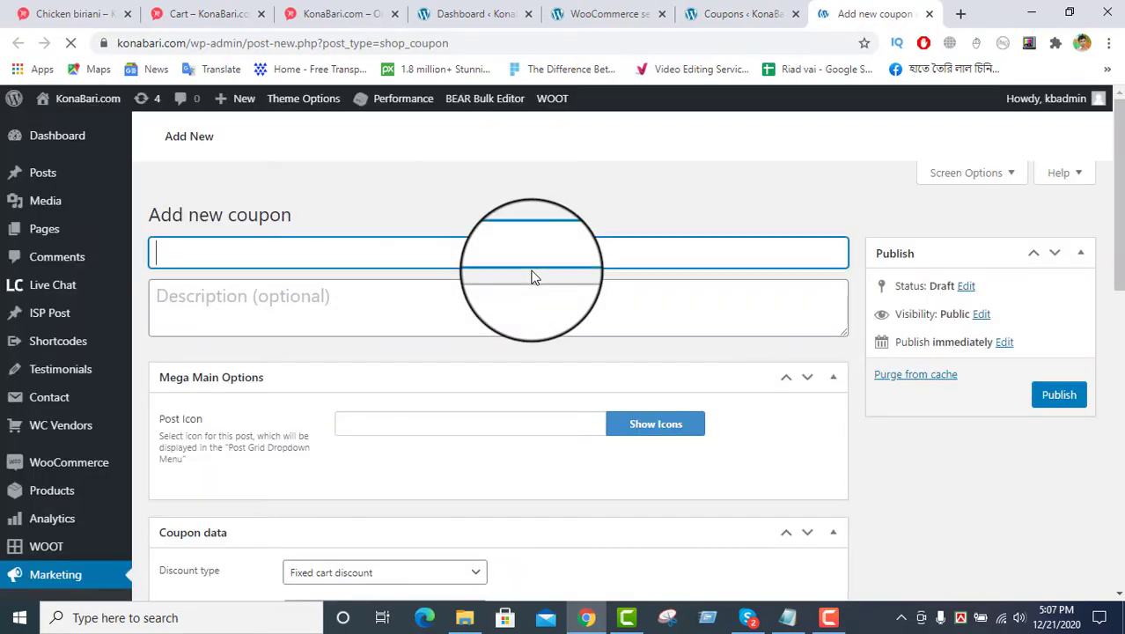
- Try generating a coupon code automatically and clear the generated code
{"action": "scroll", "coordinate": [394, 317], "scroll_direction": "down", "scroll_amount": 7}
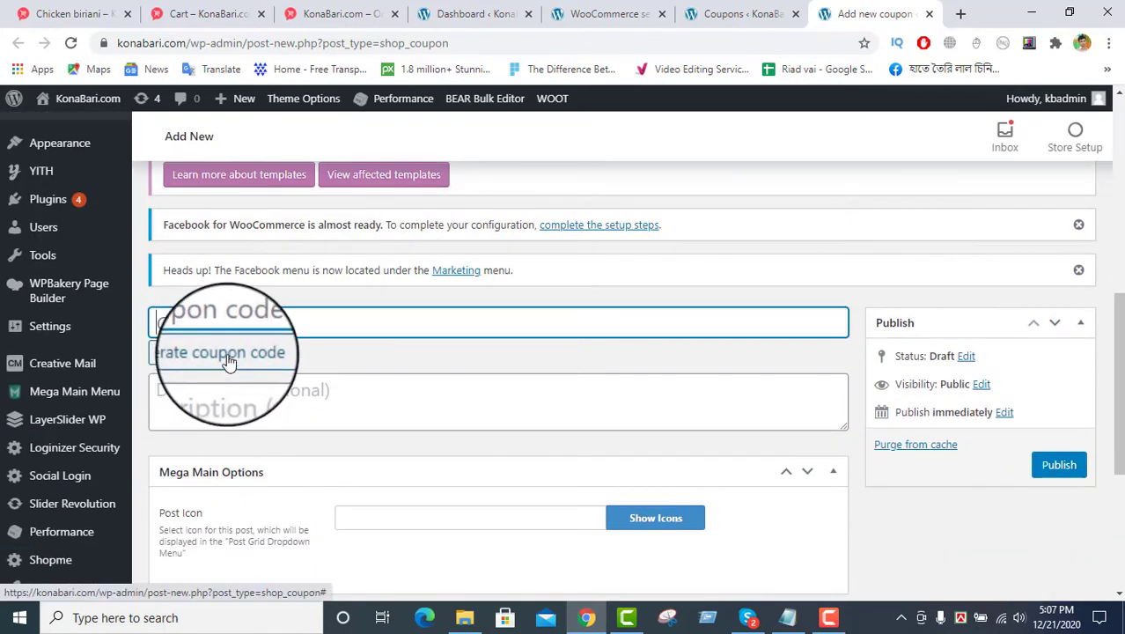
{"action": "left_click", "coordinate": [211, 362]}
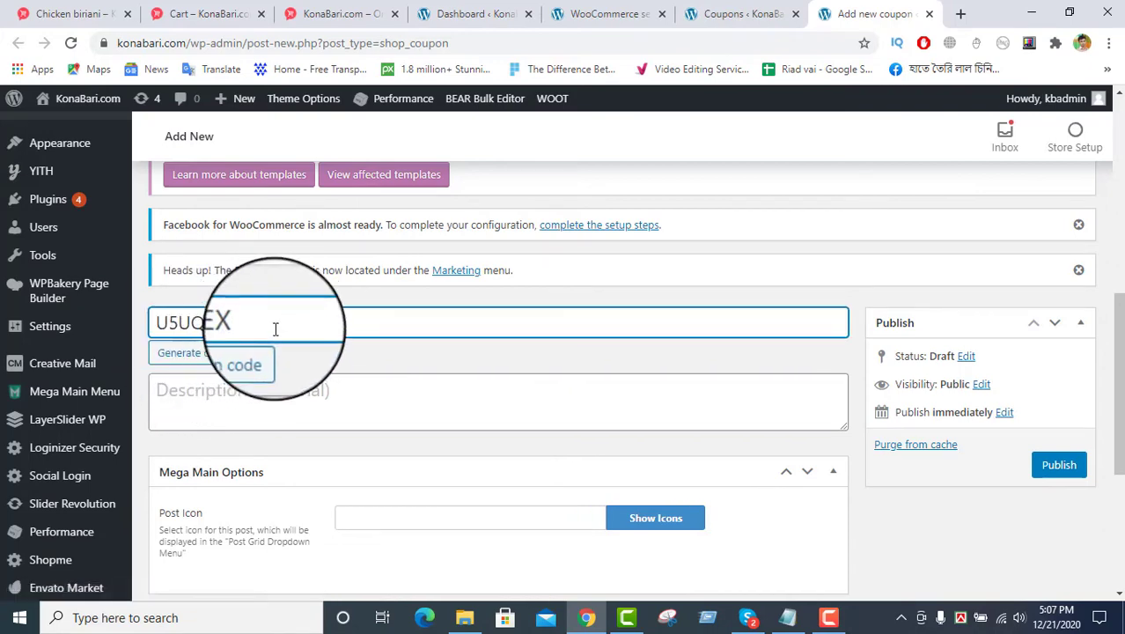
{"action": "left_click_drag", "start_coordinate": [269, 317], "coordinate": [146, 329]}
{"action": "key", "text": "BackSpace"}
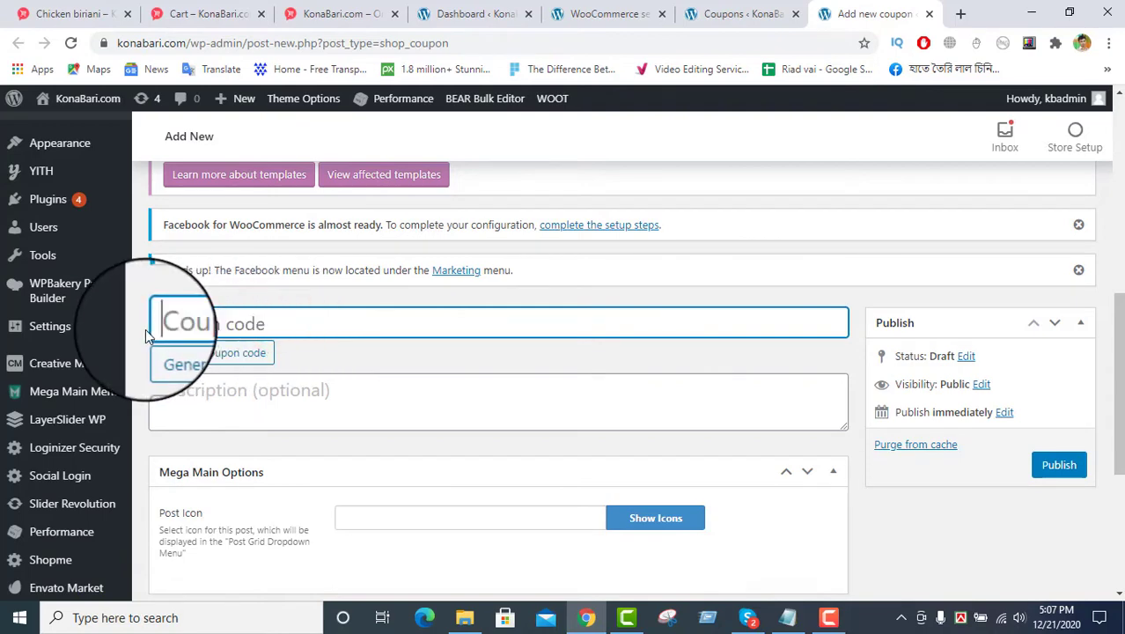
- Enter winter2020 as the coupon code
{"action": "left_click", "coordinate": [201, 328]}
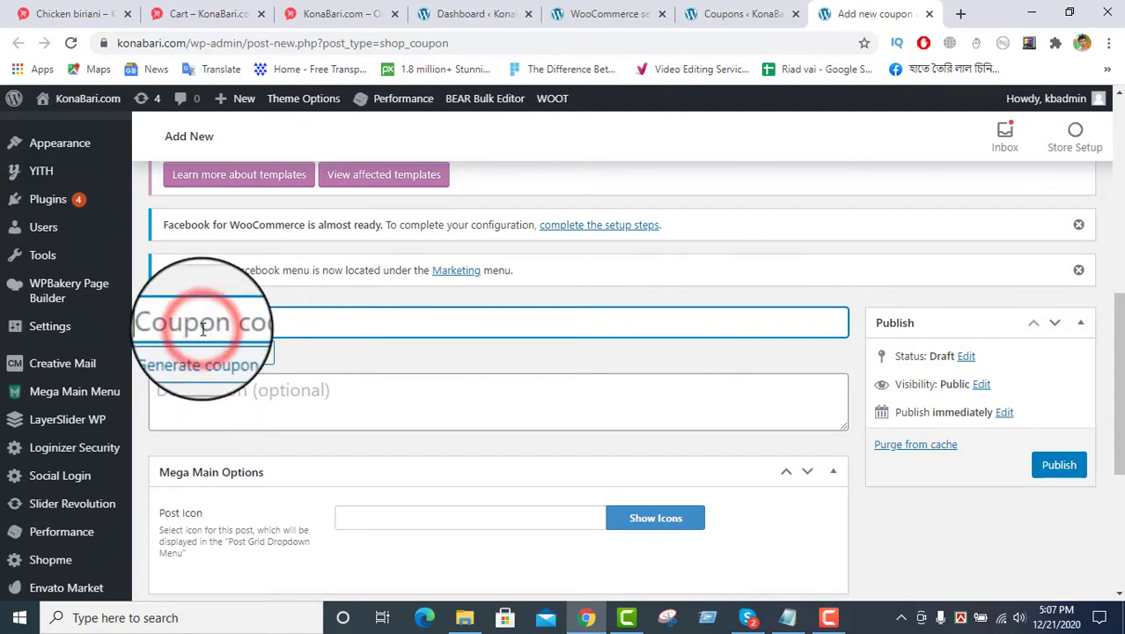
{"action": "type", "text": "winter"}
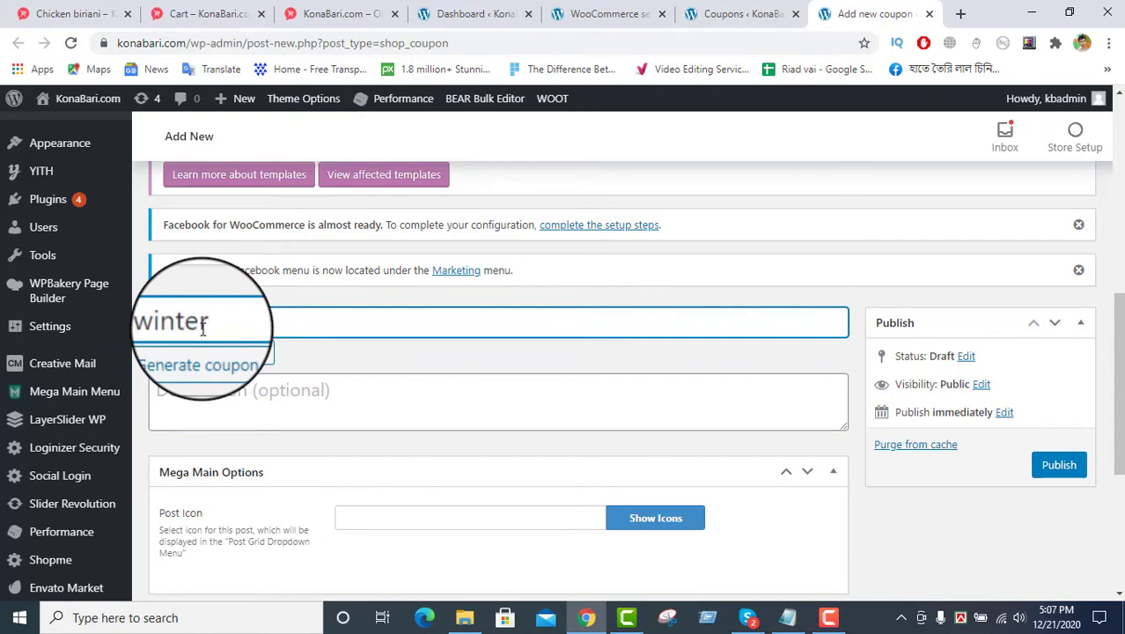
{"action": "type", "text": "2020"}
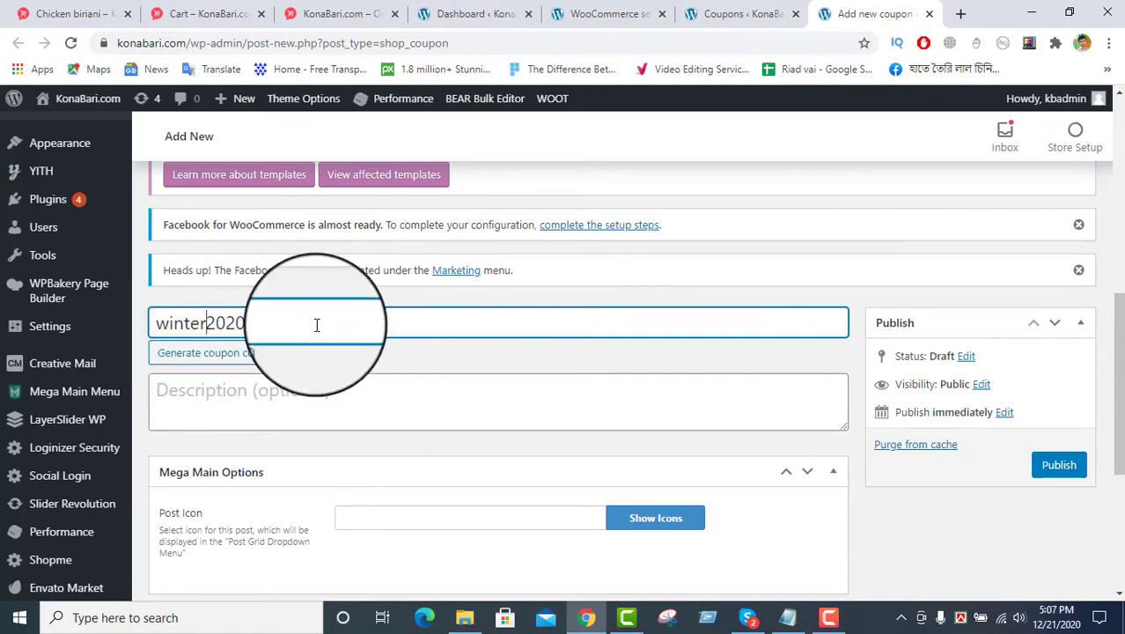
{"action": "left_click", "coordinate": [368, 348]}
- Fill in the coupon description with "This coupon is for only December 2020"
{"action": "scroll", "coordinate": [368, 352], "scroll_direction": "down", "scroll_amount": 2}
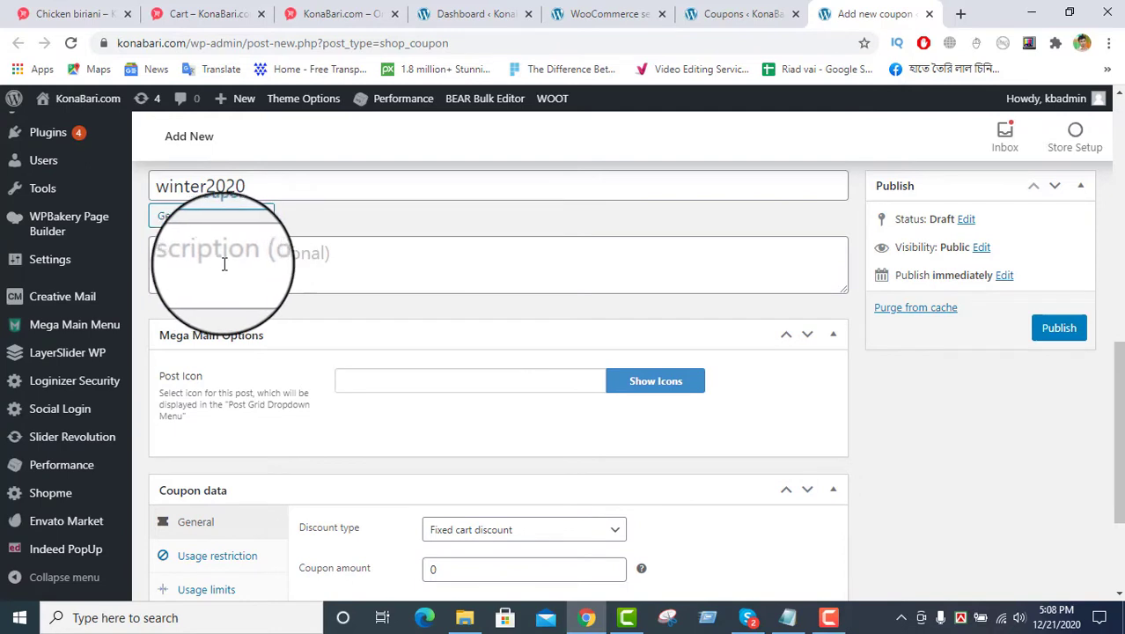
{"action": "left_click", "coordinate": [354, 258]}
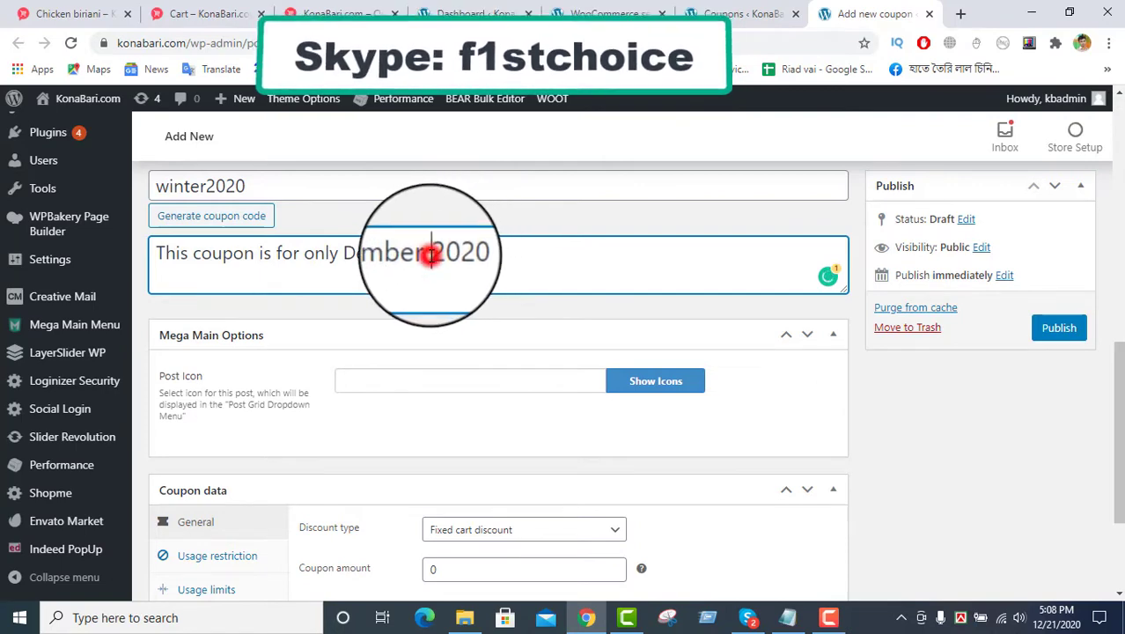
{"action": "left_click", "coordinate": [469, 255]}
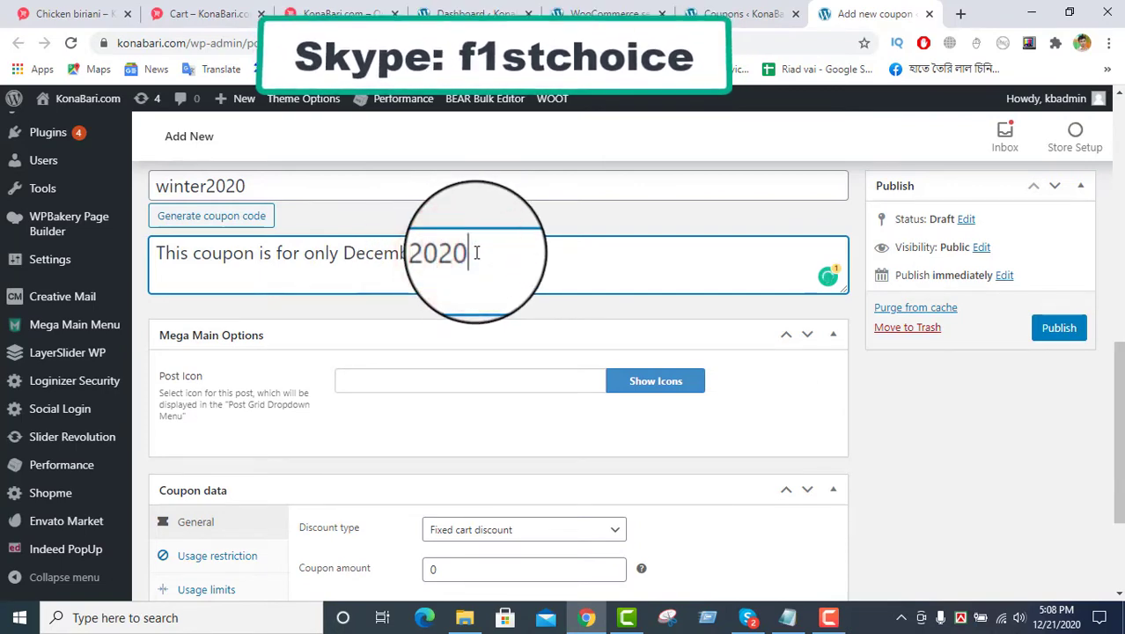
{"action": "left_click", "coordinate": [509, 312]}
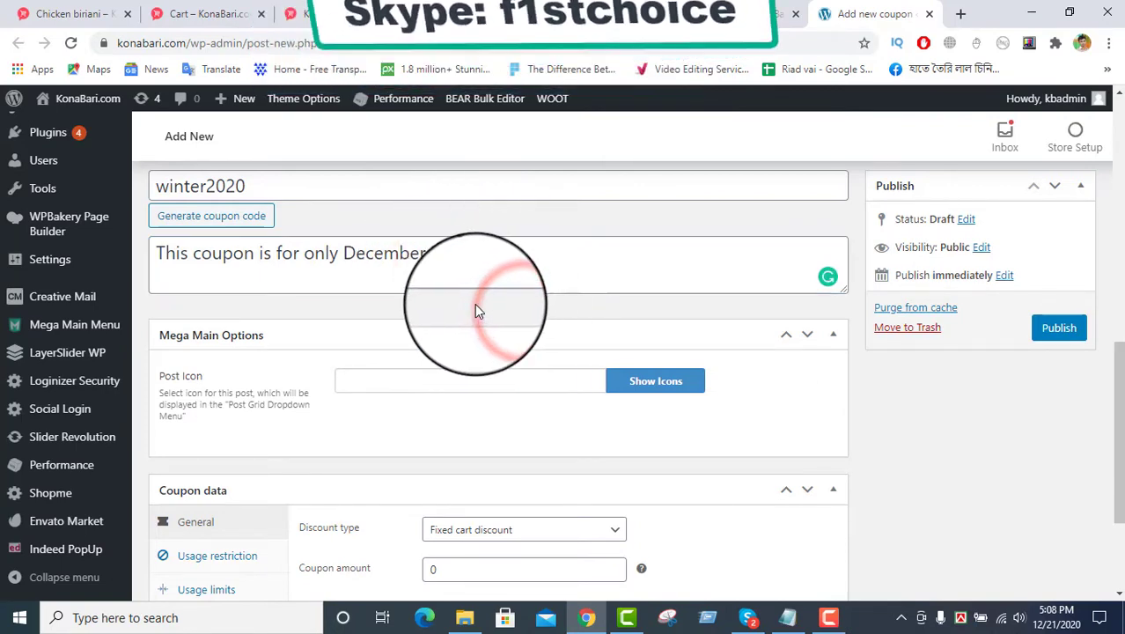
- Set the coupon's discount type to Percentage discount in the coupon data
{"action": "scroll", "coordinate": [304, 317], "scroll_direction": "down", "scroll_amount": 2}
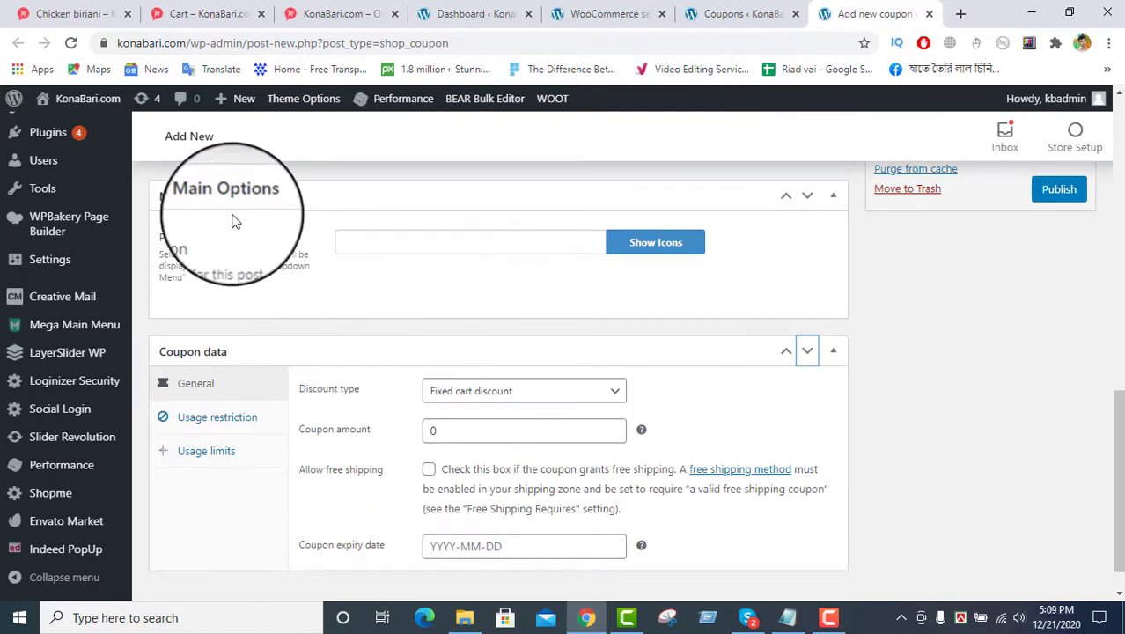
{"action": "left_click", "coordinate": [810, 199]}
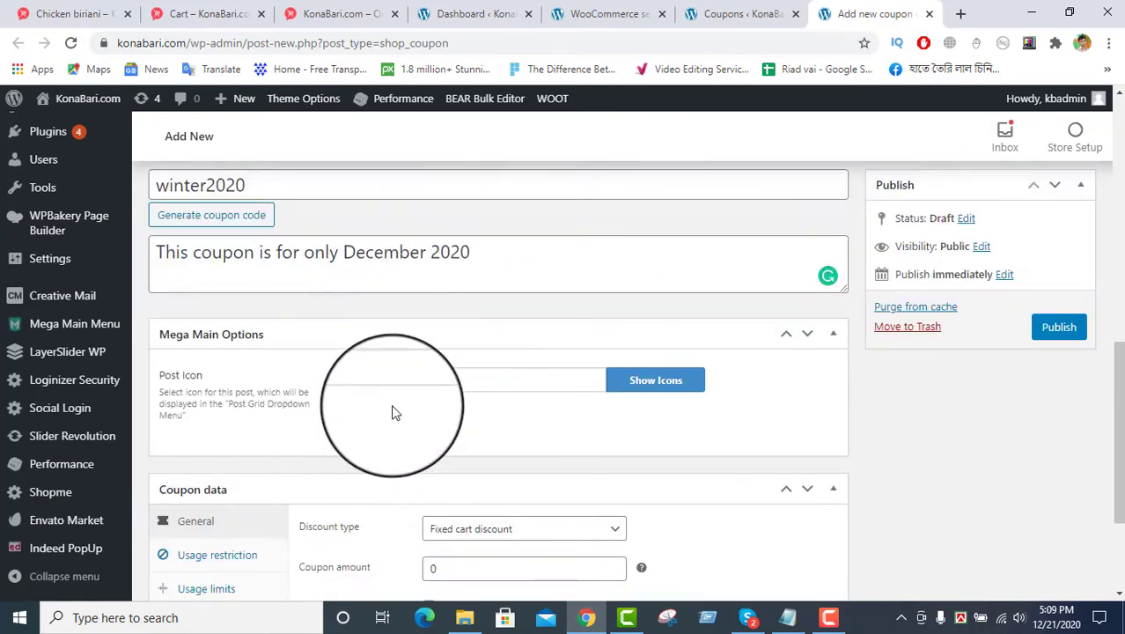
{"action": "scroll", "coordinate": [394, 411], "scroll_direction": "down", "scroll_amount": 2}
{"action": "scroll", "coordinate": [434, 280], "scroll_direction": "down", "scroll_amount": 2}
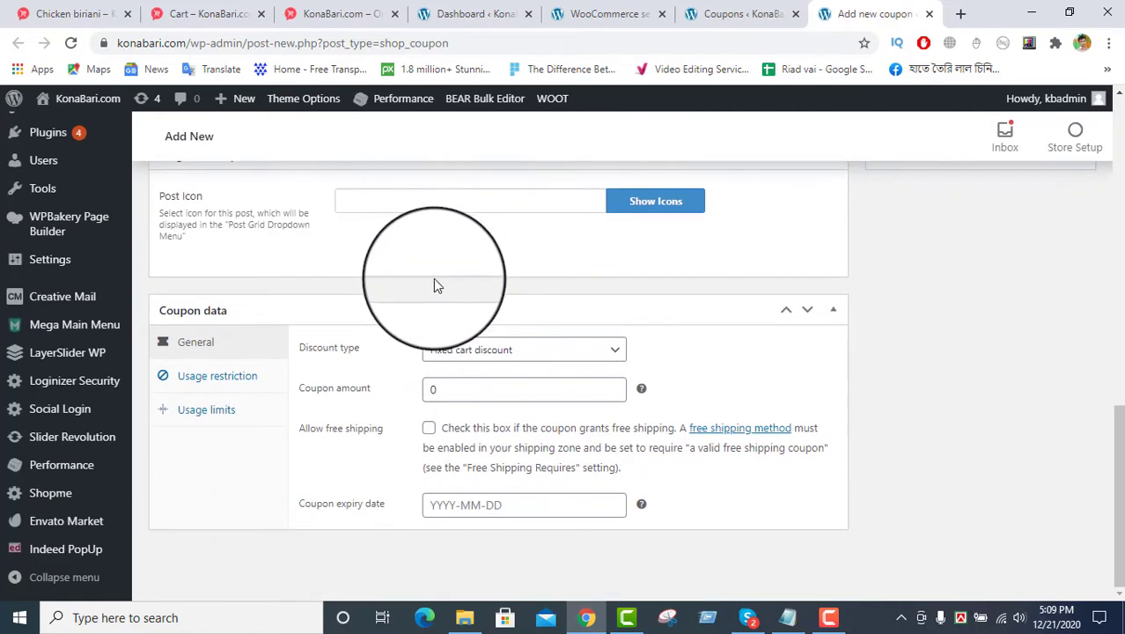
{"action": "left_click", "coordinate": [616, 352]}
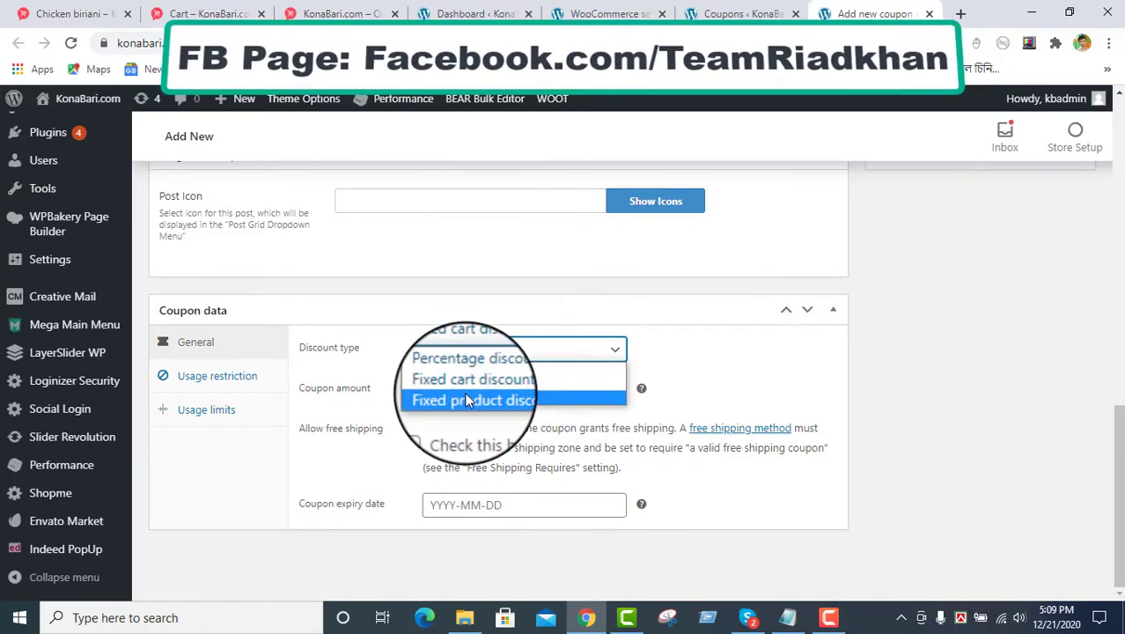
{"action": "left_click", "coordinate": [504, 377]}
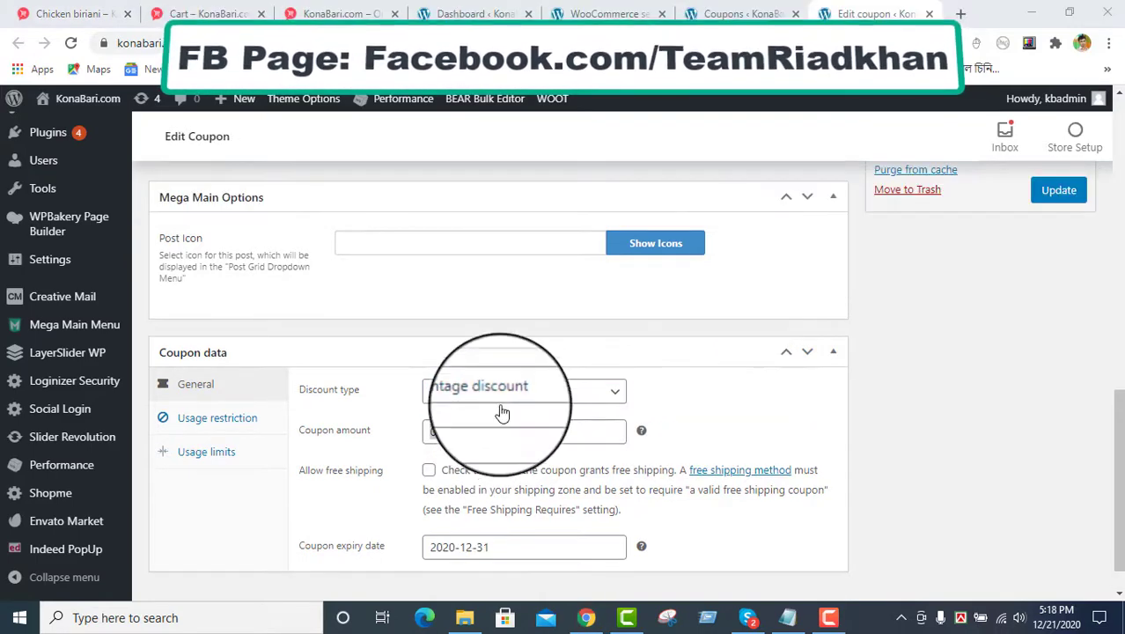
- Set the coupon amount to 15
{"action": "double_click", "coordinate": [461, 432]}
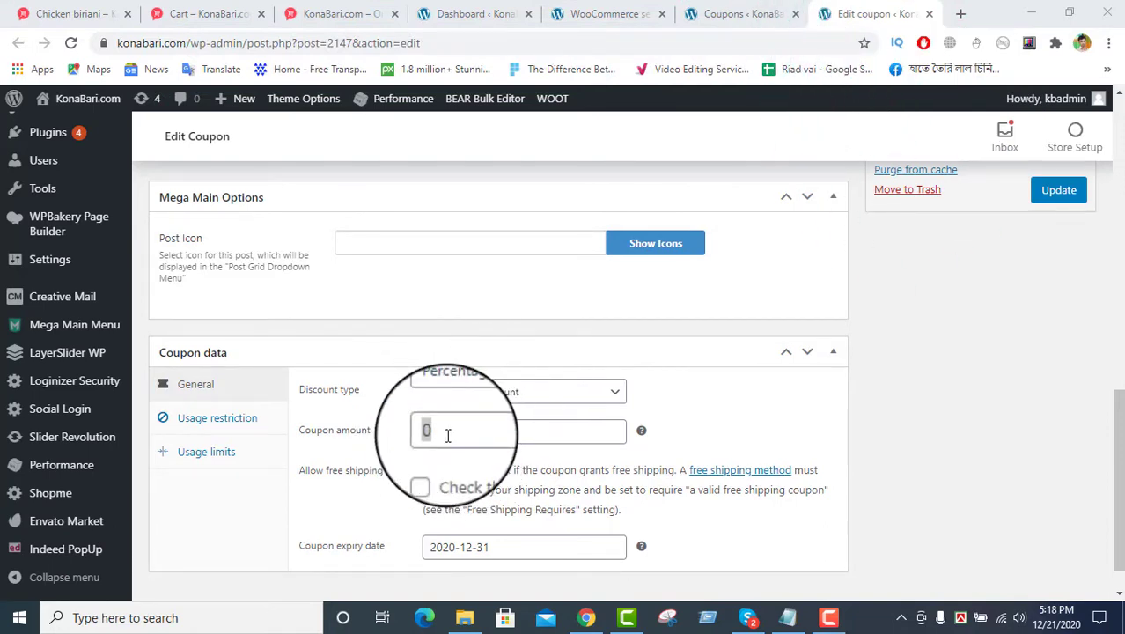
{"action": "type", "text": "15"}
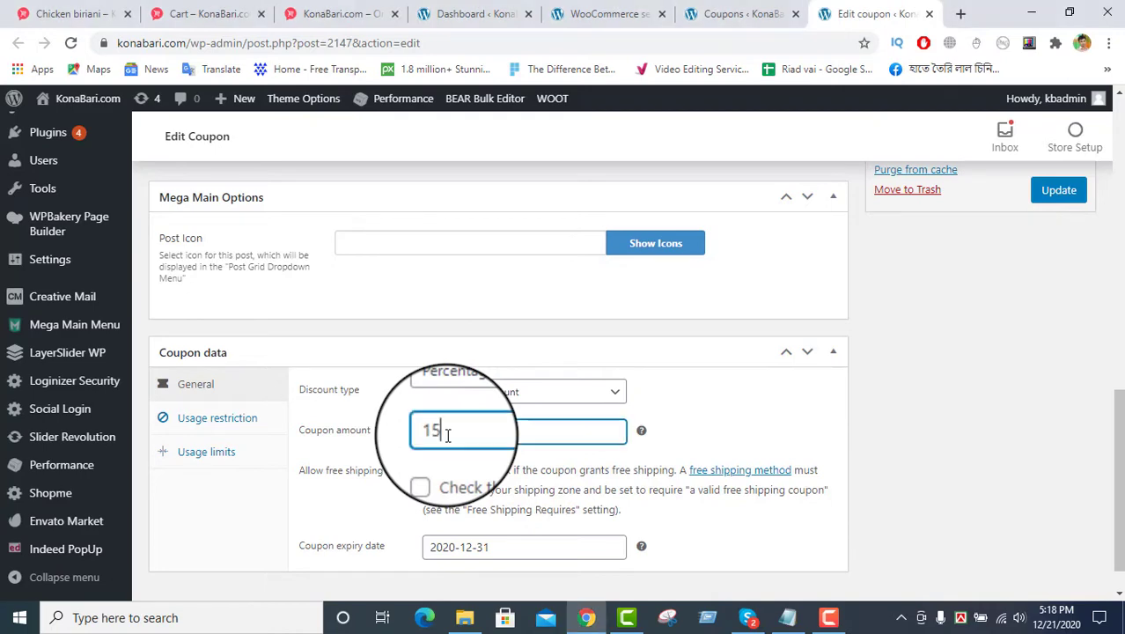
{"action": "left_click", "coordinate": [885, 358]}
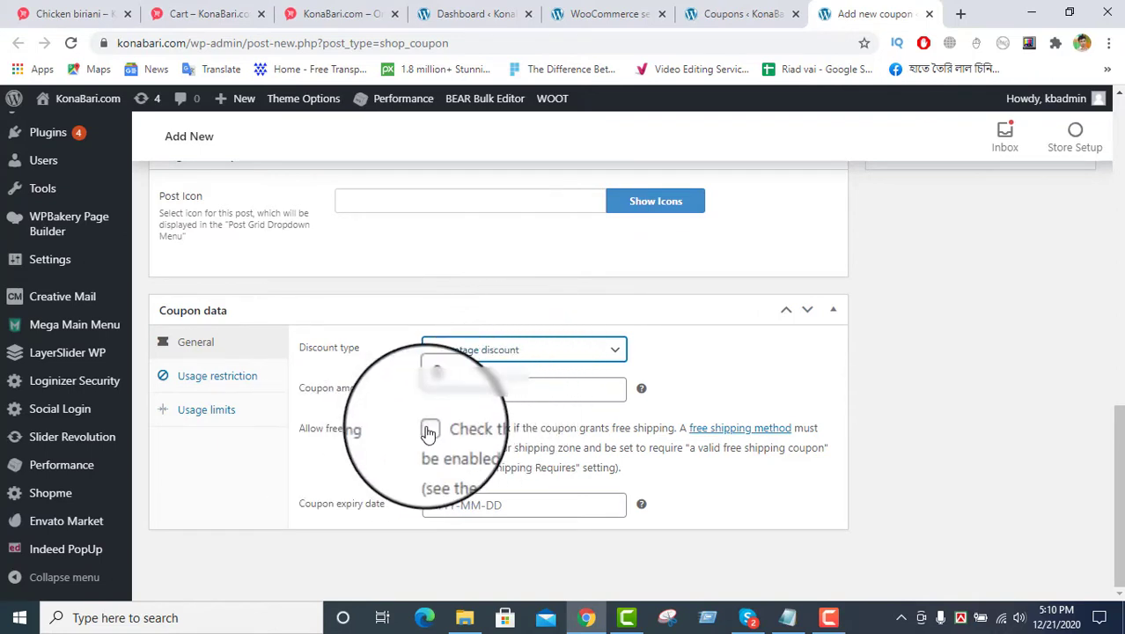
- Set the coupon expiry date to 2020-12-31
{"action": "left_click", "coordinate": [520, 502]}
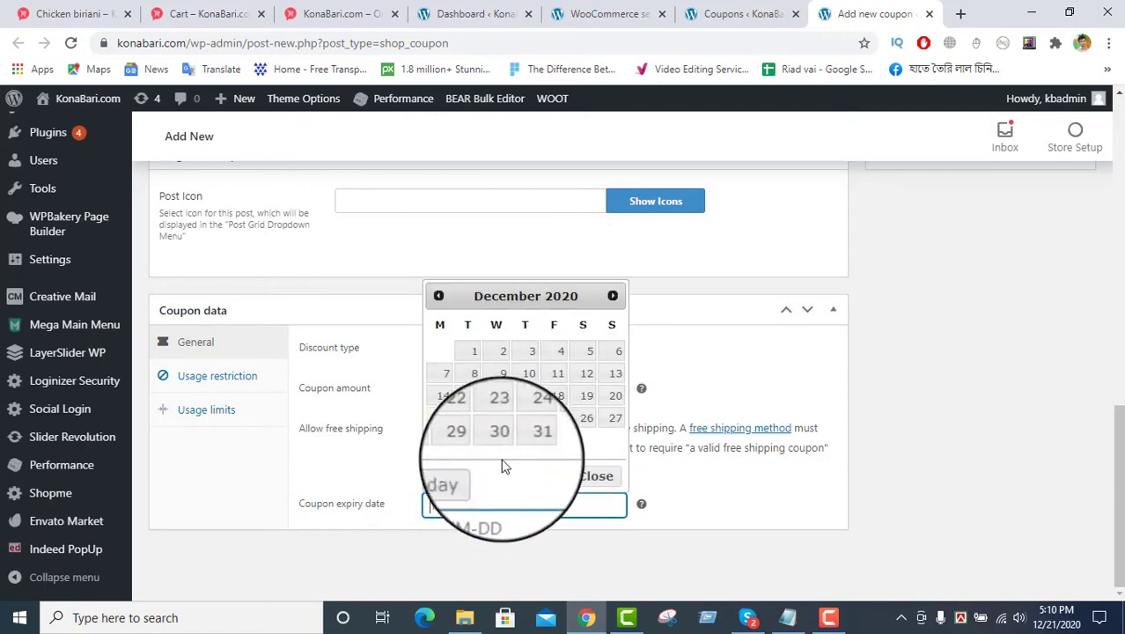
{"action": "left_click", "coordinate": [527, 441]}
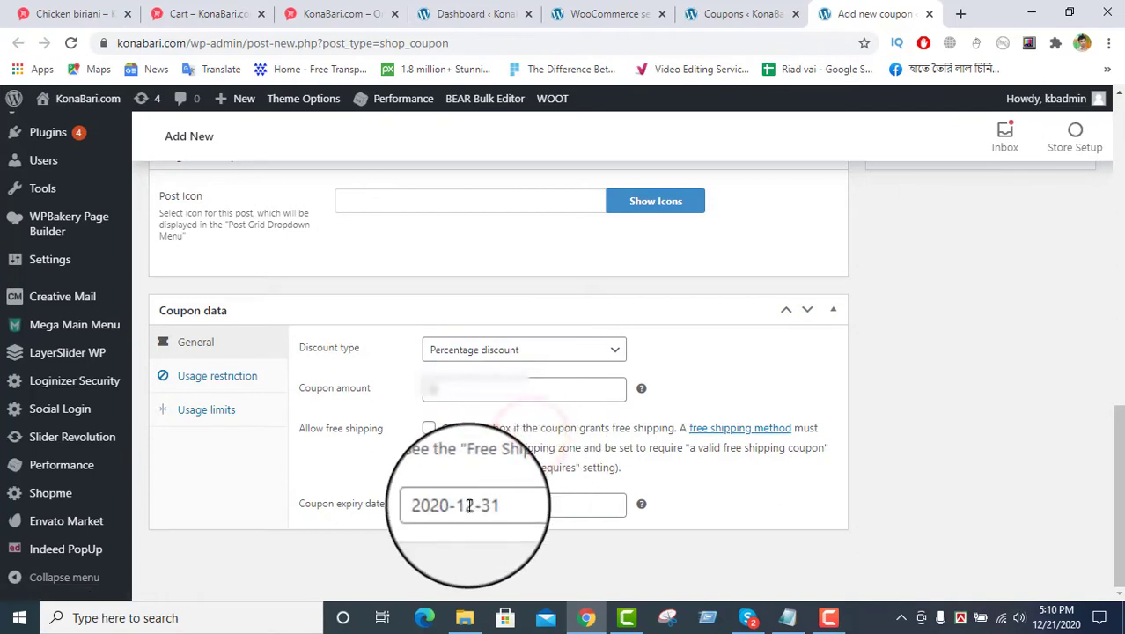
{"action": "left_click", "coordinate": [716, 502]}
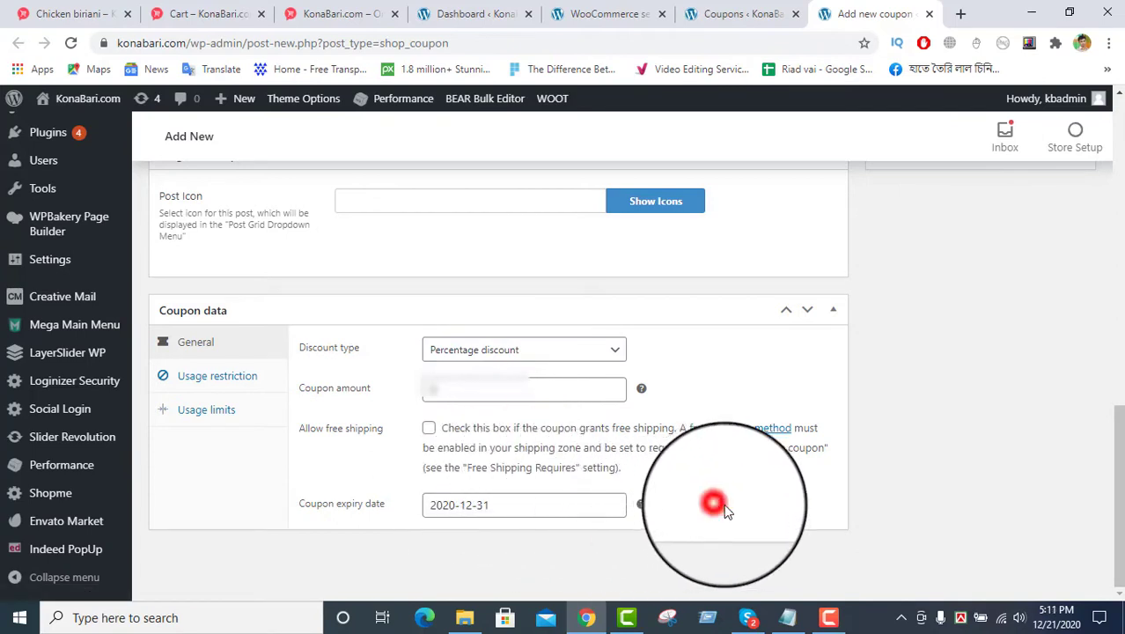
- Restrict the coupon's usage to a minimum spend of 500 and a maximum spend of 2000
{"action": "left_click", "coordinate": [220, 384]}
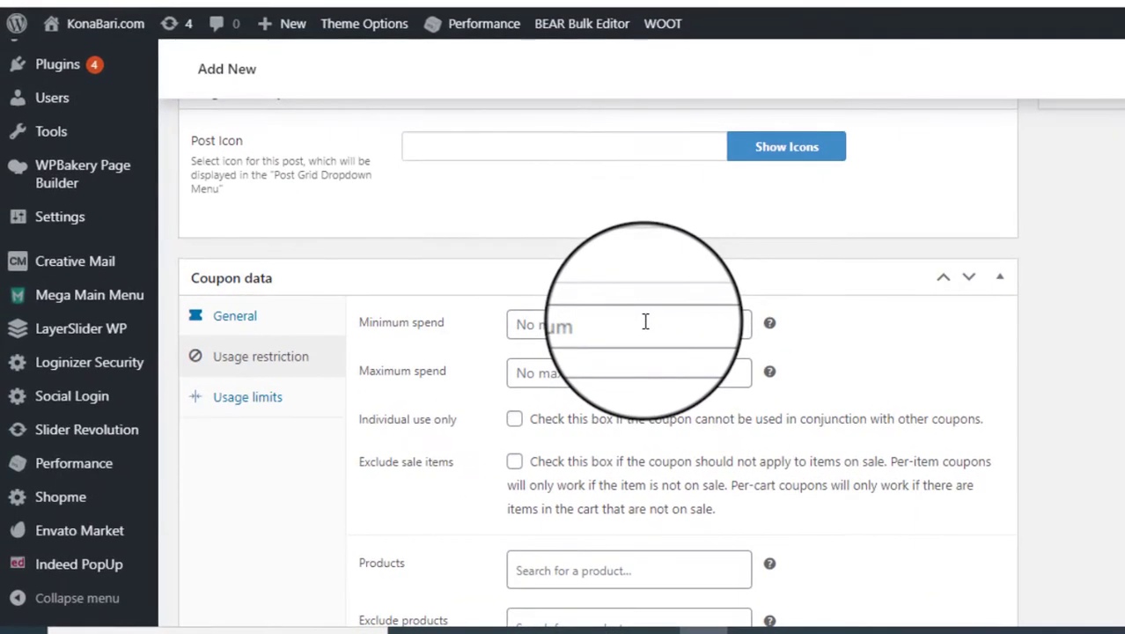
{"action": "left_click", "coordinate": [646, 322]}
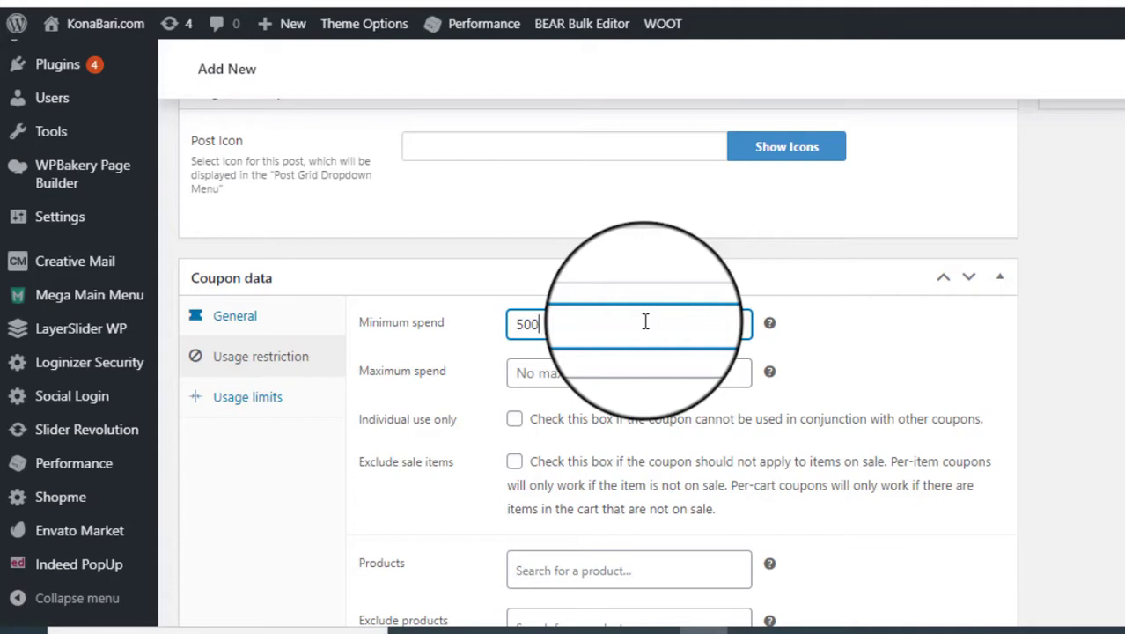
{"action": "left_click", "coordinate": [638, 370]}
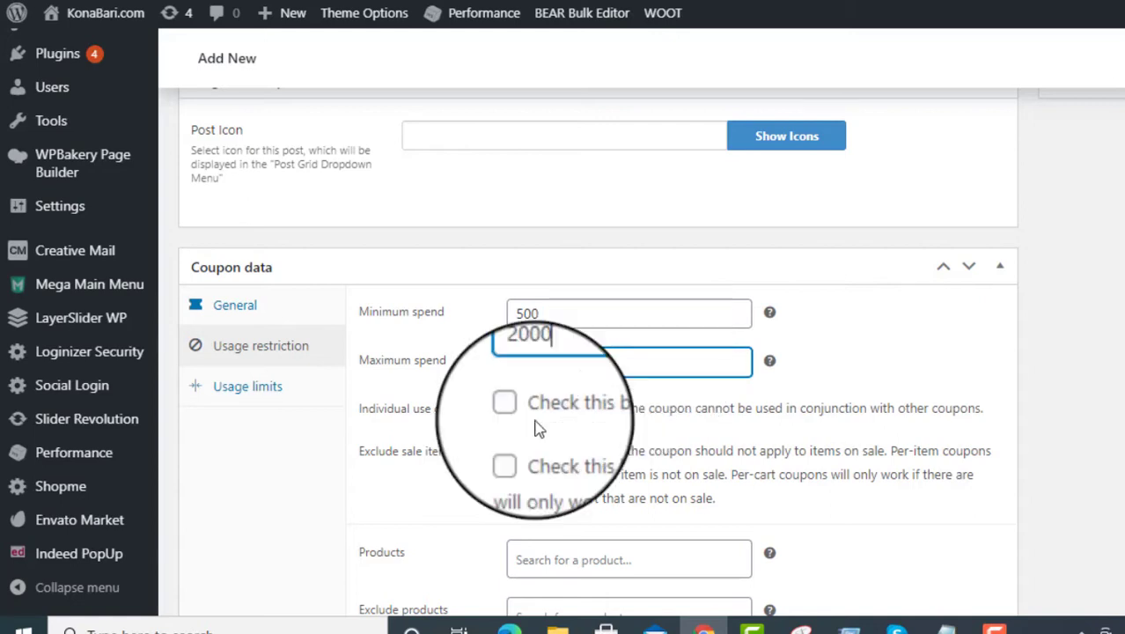
- Try the individual-use-only and exclude-sale-items restrictions and turn both off again
{"action": "scroll", "coordinate": [448, 414], "scroll_direction": "down", "scroll_amount": 2}
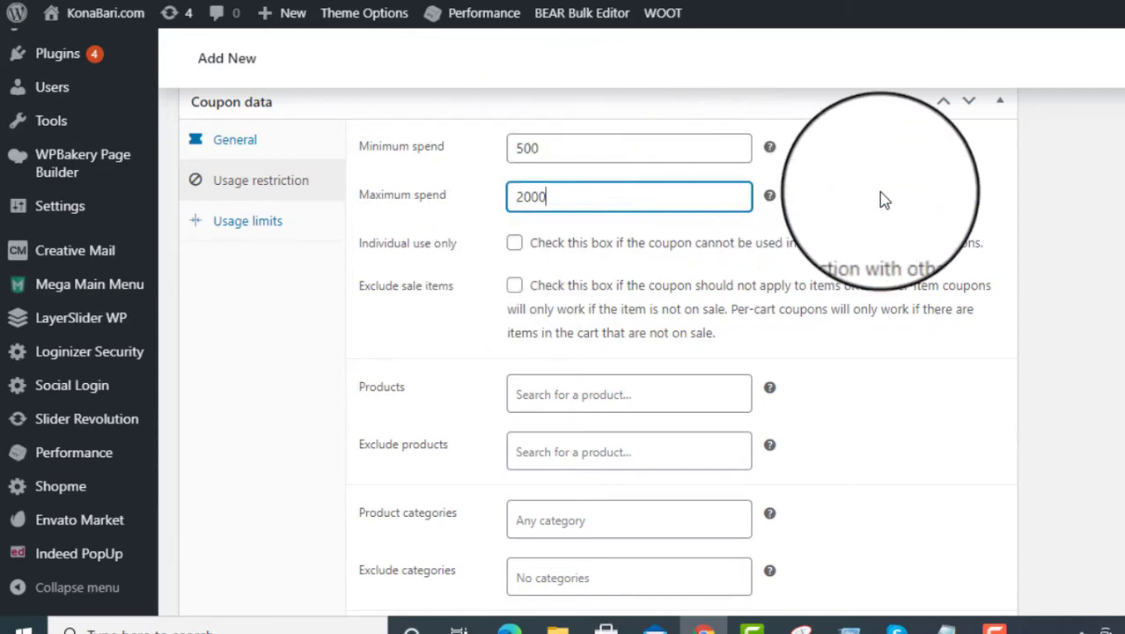
{"action": "left_click", "coordinate": [516, 247]}
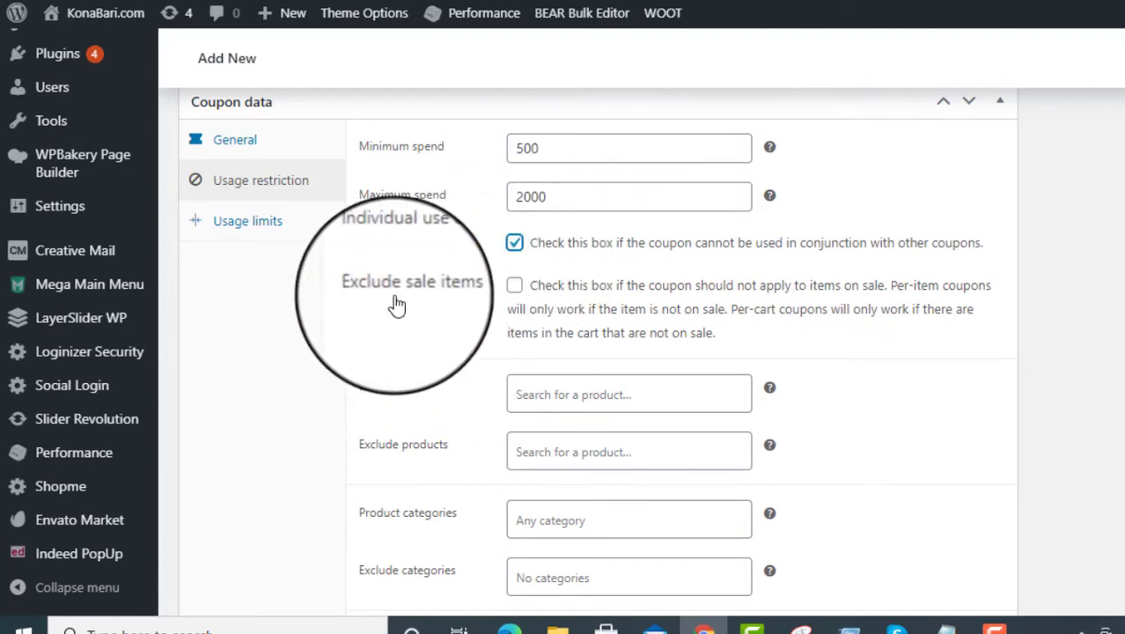
{"action": "left_click", "coordinate": [515, 286]}
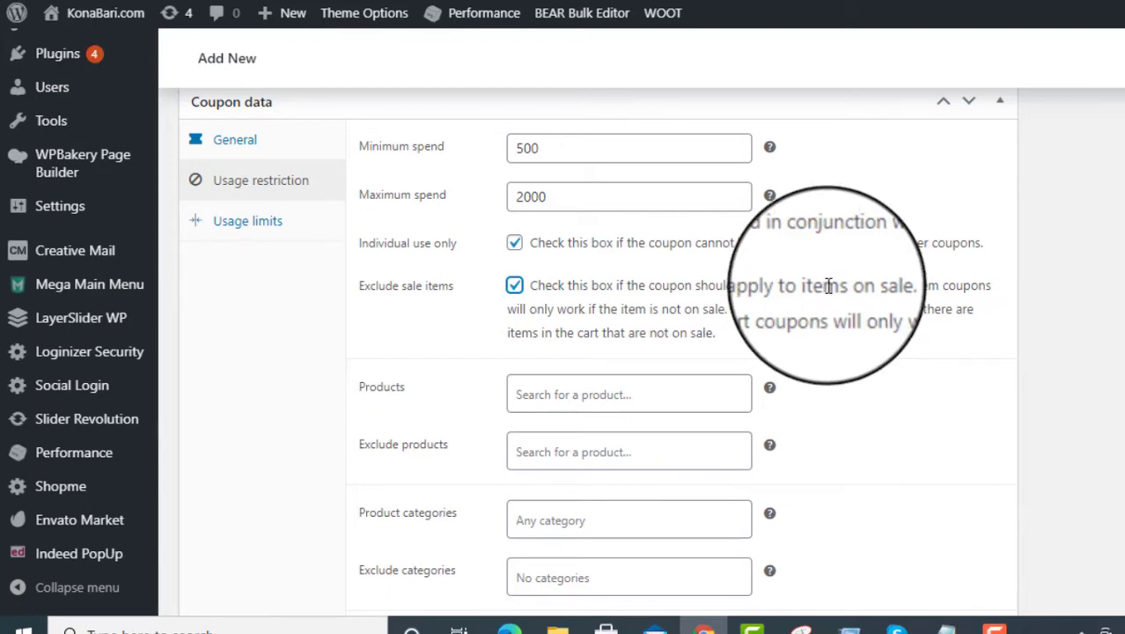
{"action": "left_click", "coordinate": [513, 288]}
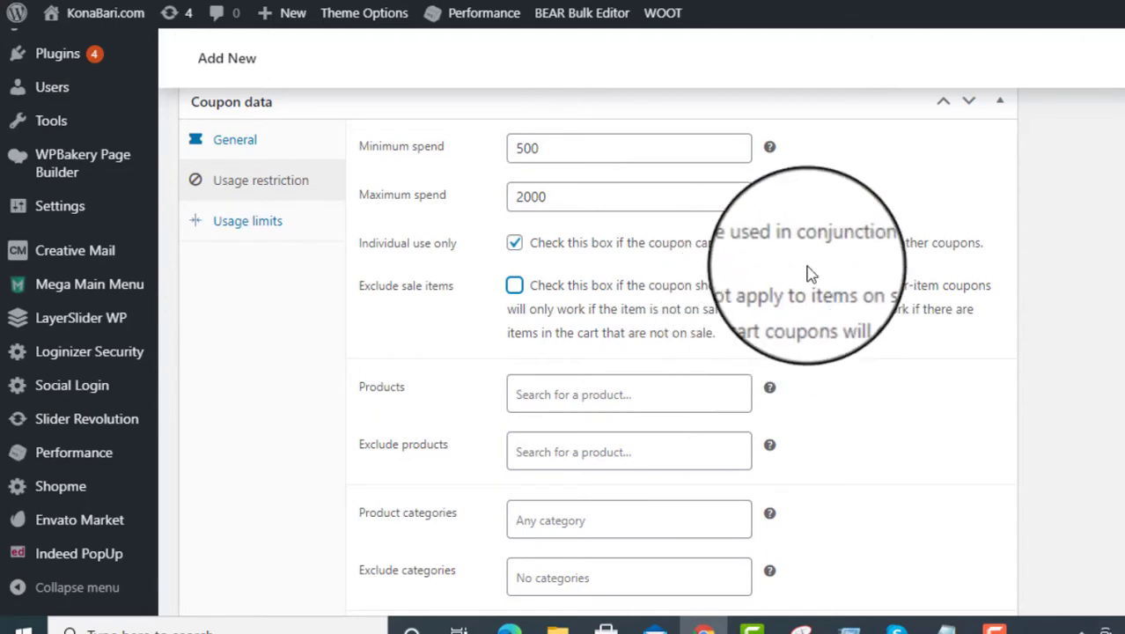
{"action": "key", "text": "shift+Tab"}
{"action": "key", "text": "space"}
- Try searching for "chick" in the coupon's product restriction and clear the search text
{"action": "scroll", "coordinate": [792, 317], "scroll_direction": "down", "scroll_amount": 2}
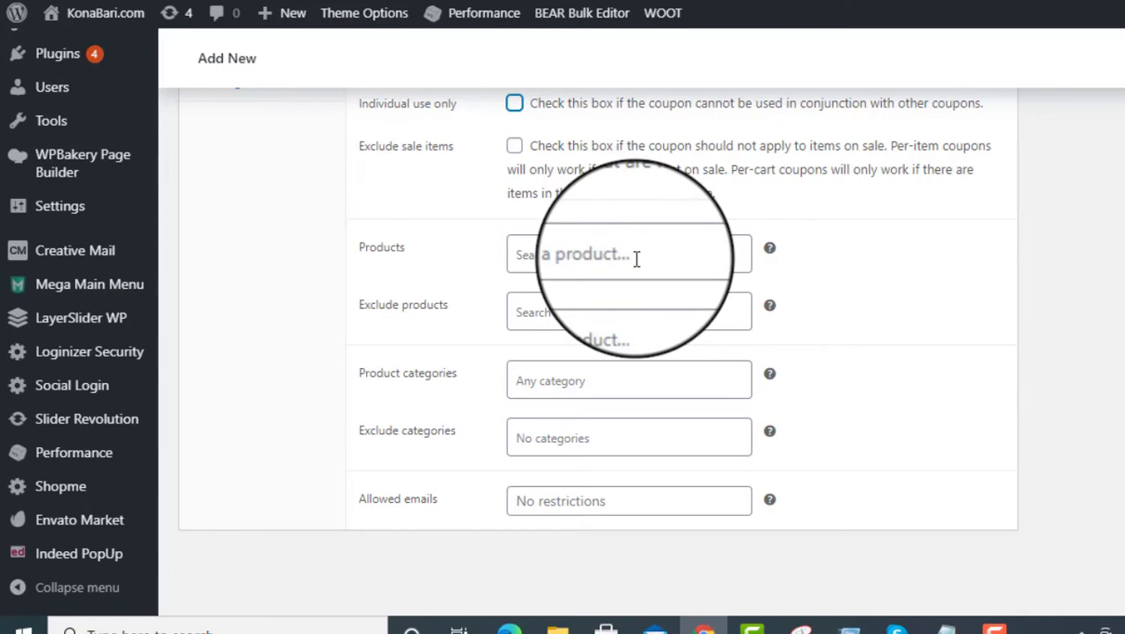
{"action": "left_click", "coordinate": [634, 257]}
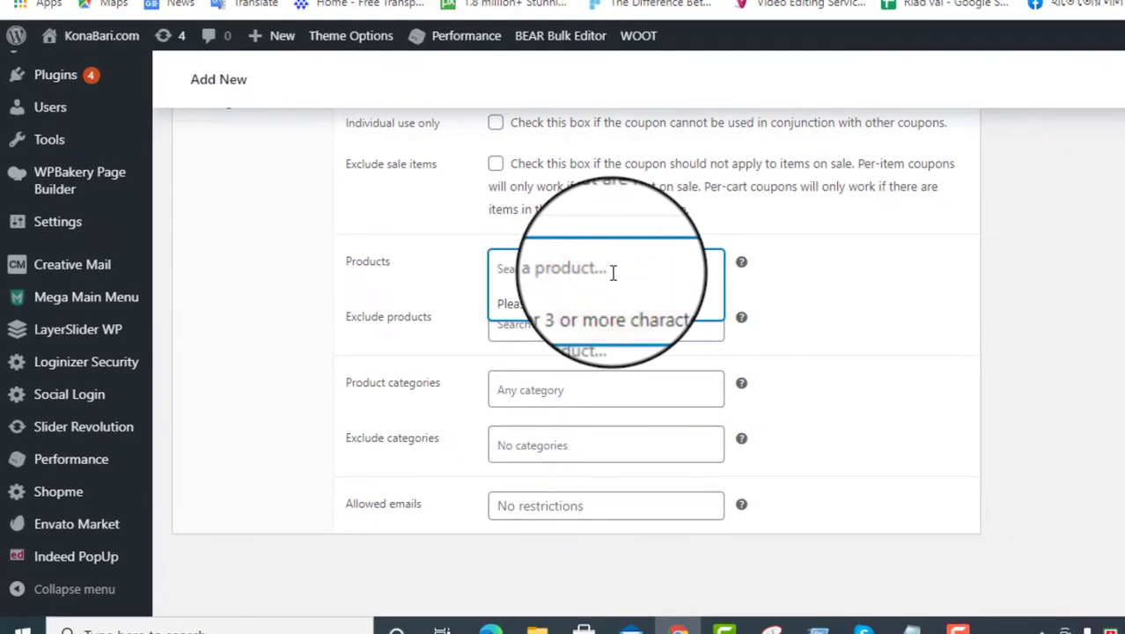
{"action": "type", "text": "chicken"}
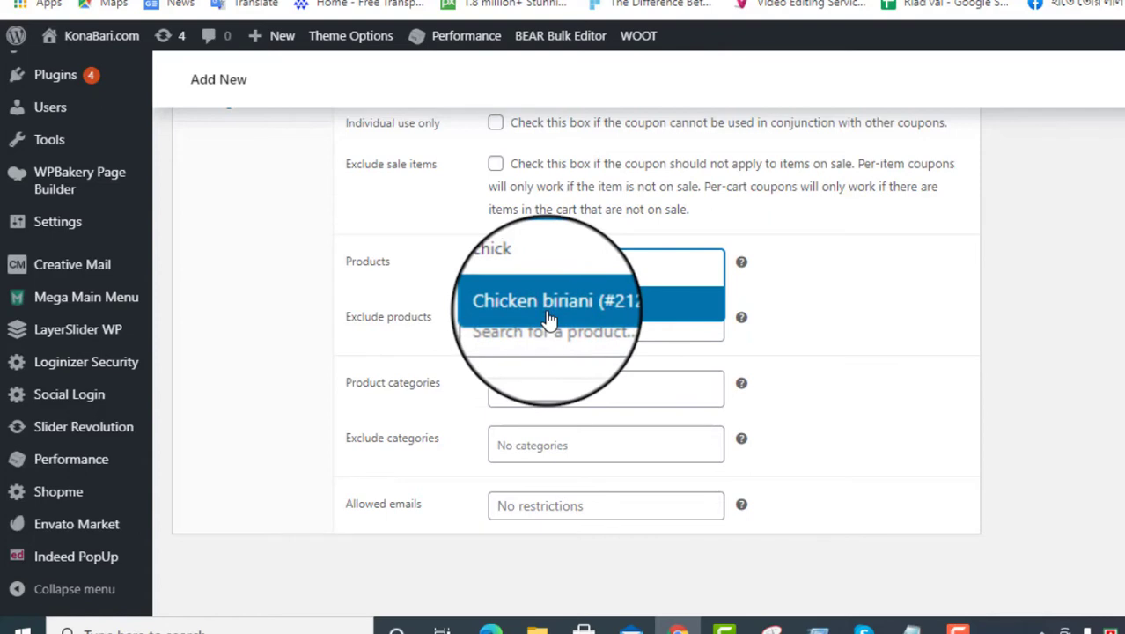
{"action": "left_click", "coordinate": [549, 270]}
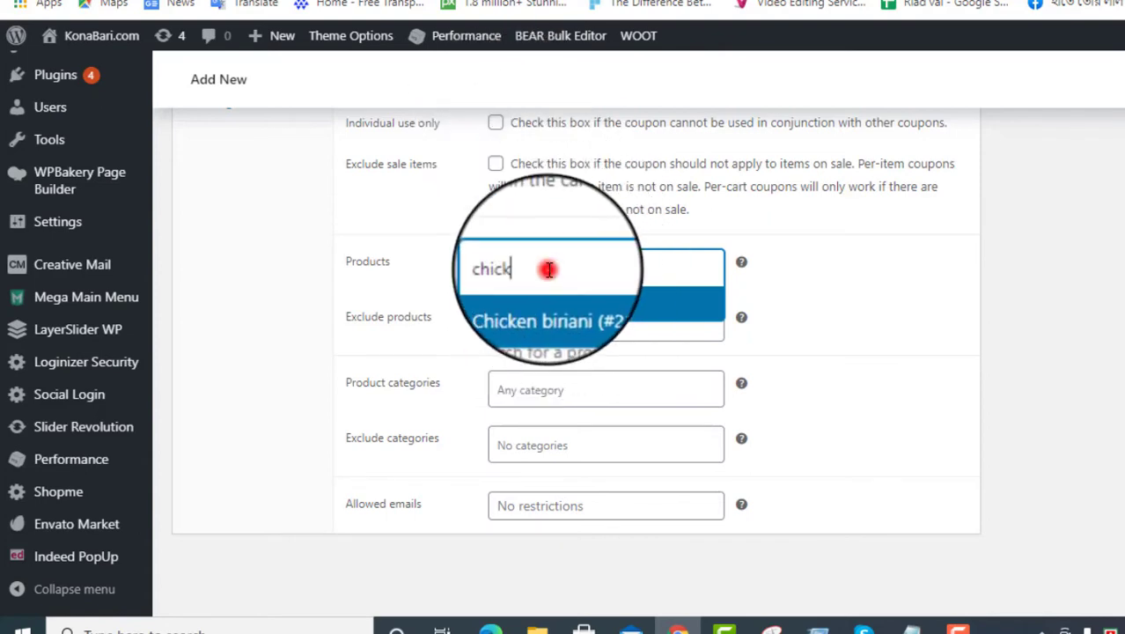
{"action": "key", "text": "BackSpace"}
{"action": "key", "text": "BackSpace"}
{"action": "key", "text": "BackSpace"}
{"action": "key", "text": "BackSpace"}
{"action": "key", "text": "BackSpace"}
{"action": "left_click", "coordinate": [808, 329]}
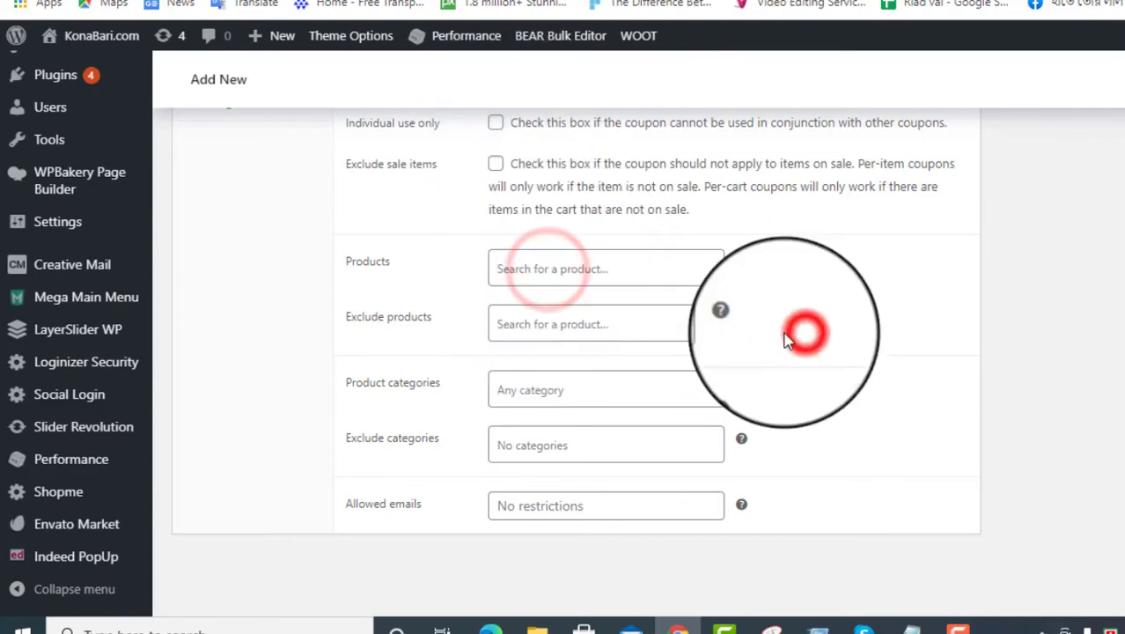
- Examine the coupon's excluded products, product categories and excluded categories options without choosing any
{"action": "left_click", "coordinate": [570, 327]}
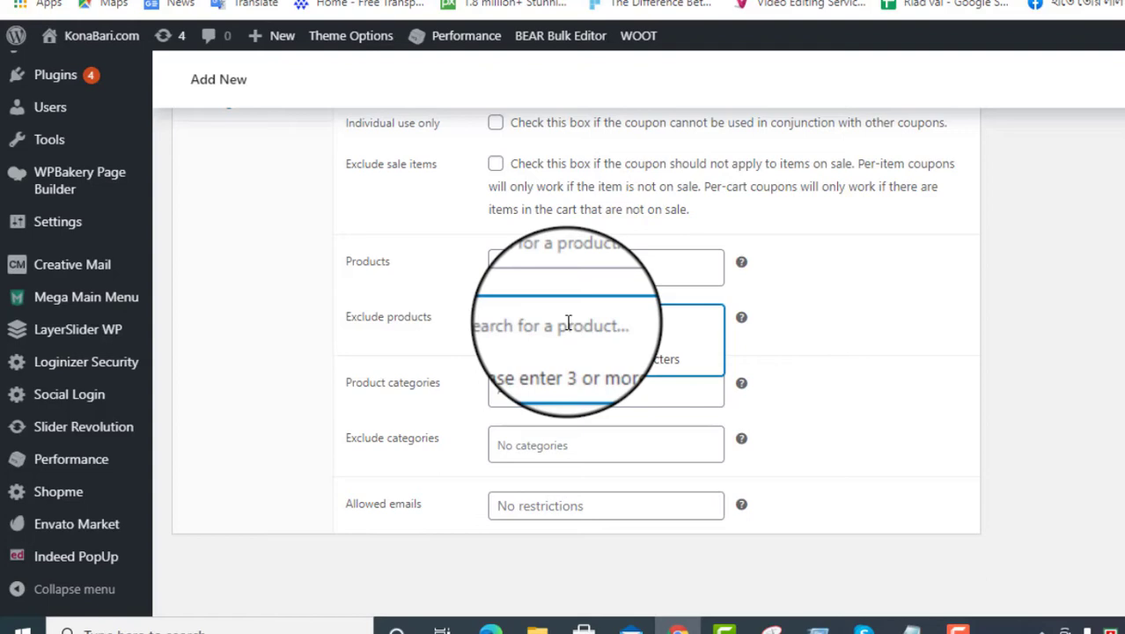
{"action": "left_click", "coordinate": [606, 398]}
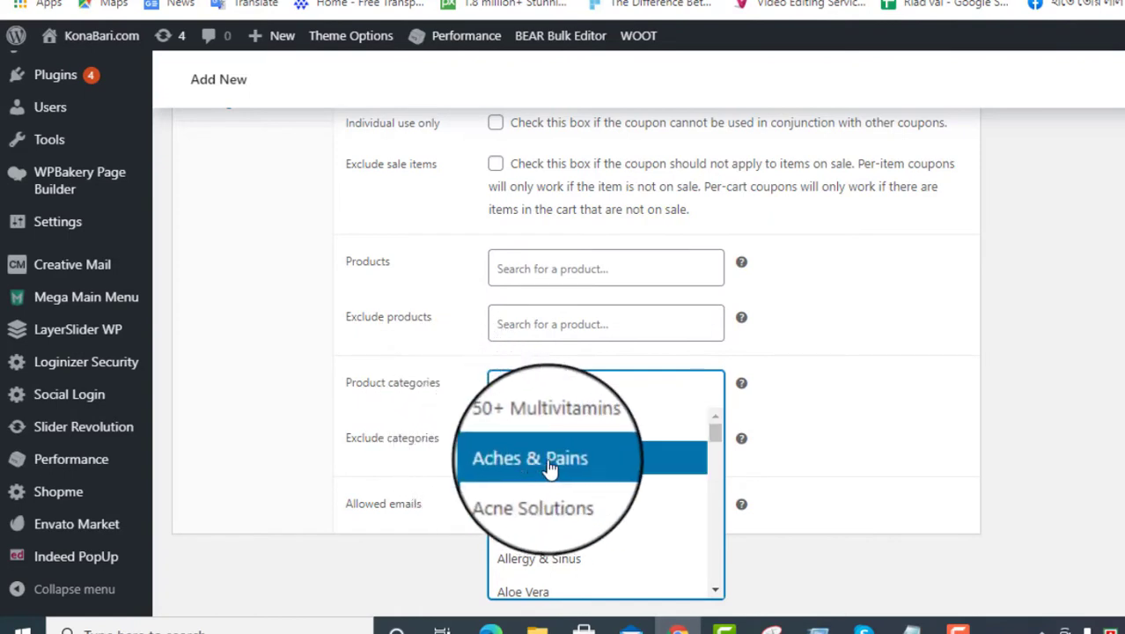
{"action": "scroll", "coordinate": [558, 473], "scroll_direction": "down", "scroll_amount": 3}
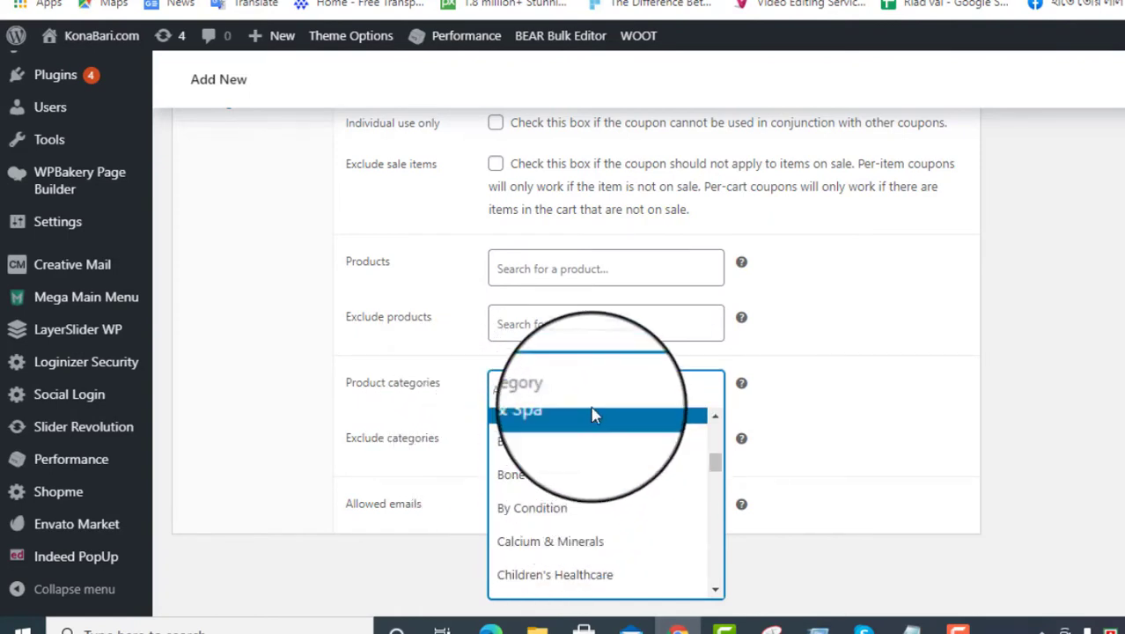
{"action": "scroll", "coordinate": [562, 512], "scroll_direction": "up", "scroll_amount": 3}
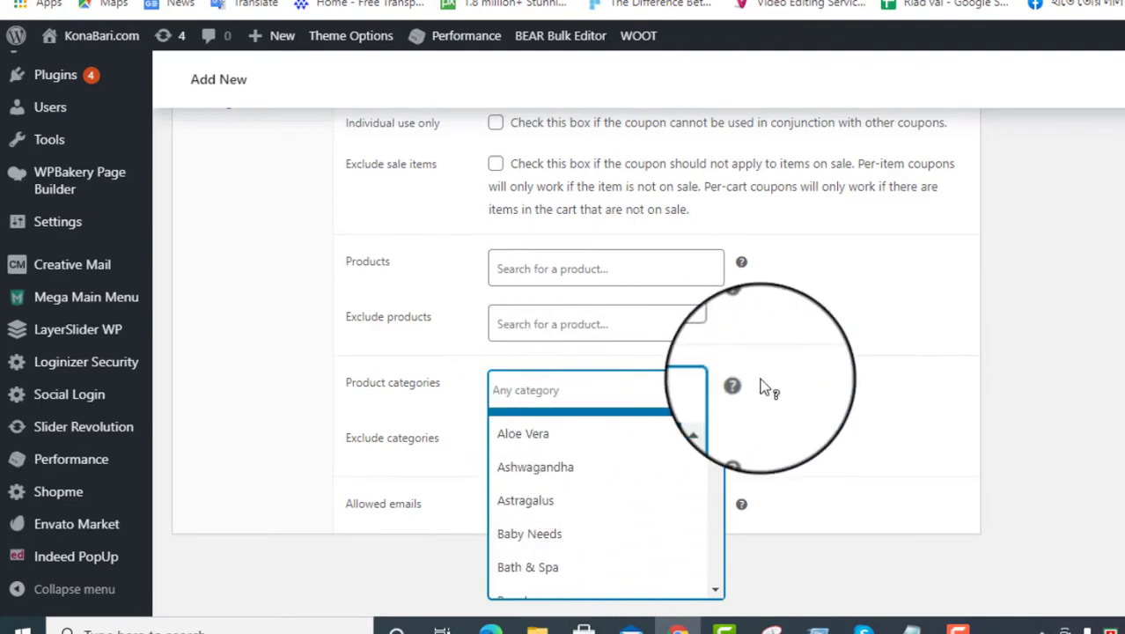
{"action": "left_click", "coordinate": [834, 375]}
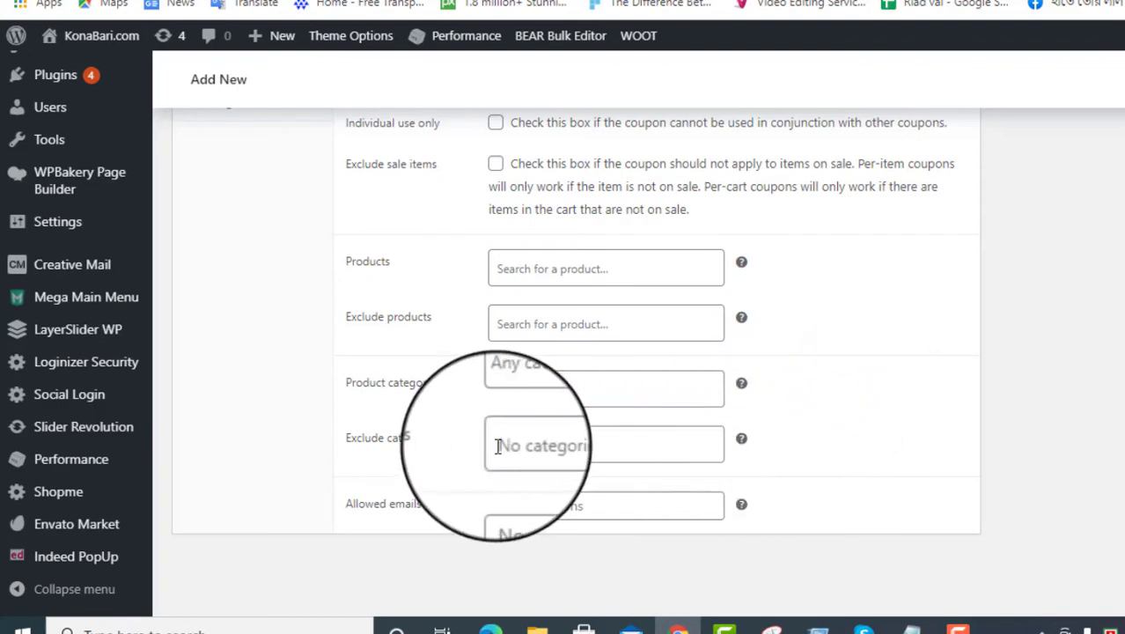
{"action": "left_click", "coordinate": [589, 441]}
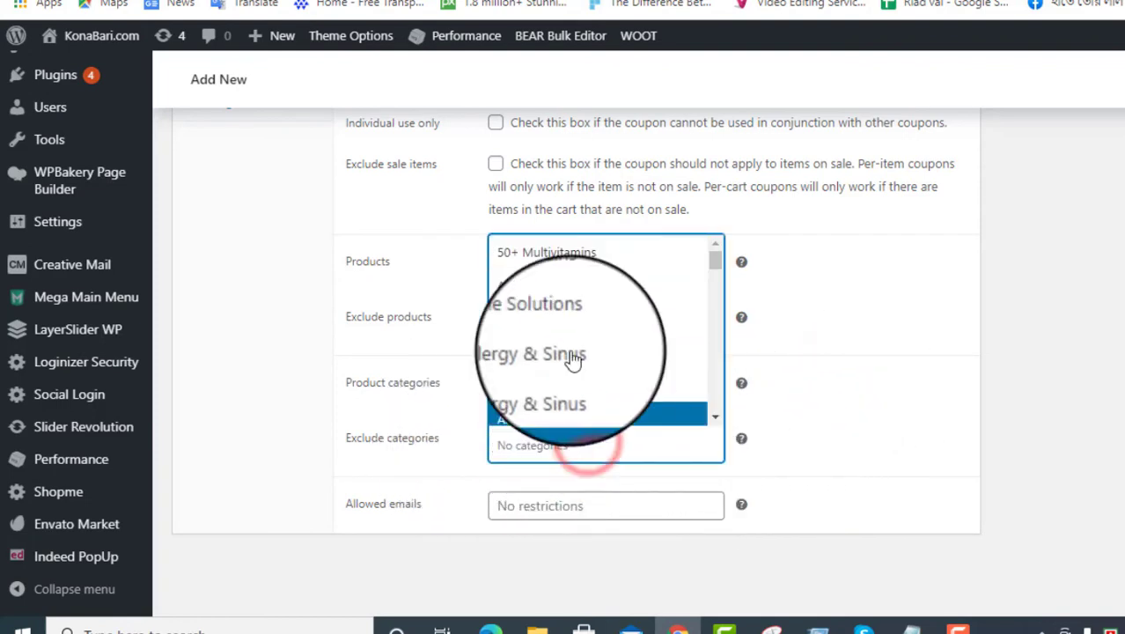
{"action": "scroll", "coordinate": [608, 370], "scroll_direction": "down", "scroll_amount": 3}
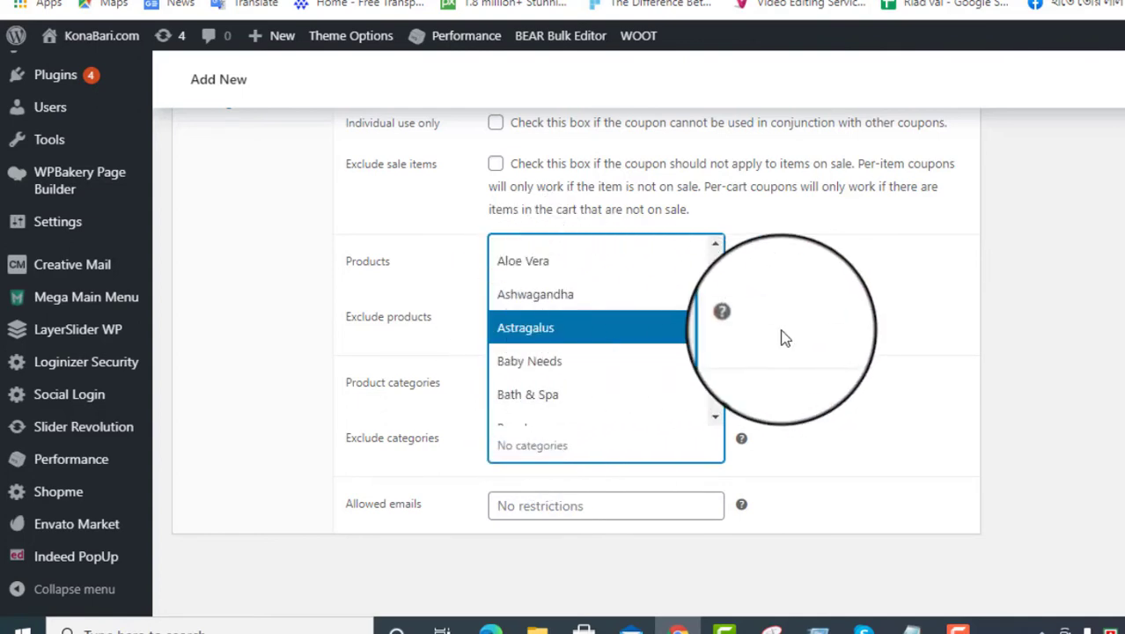
{"action": "left_click", "coordinate": [834, 337]}
- Examine the coupon's usage limits per coupon, per number of items and per user without entering any
{"action": "scroll", "coordinate": [786, 438], "scroll_direction": "up", "scroll_amount": 1}
{"action": "scroll", "coordinate": [803, 428], "scroll_direction": "up", "scroll_amount": 2}
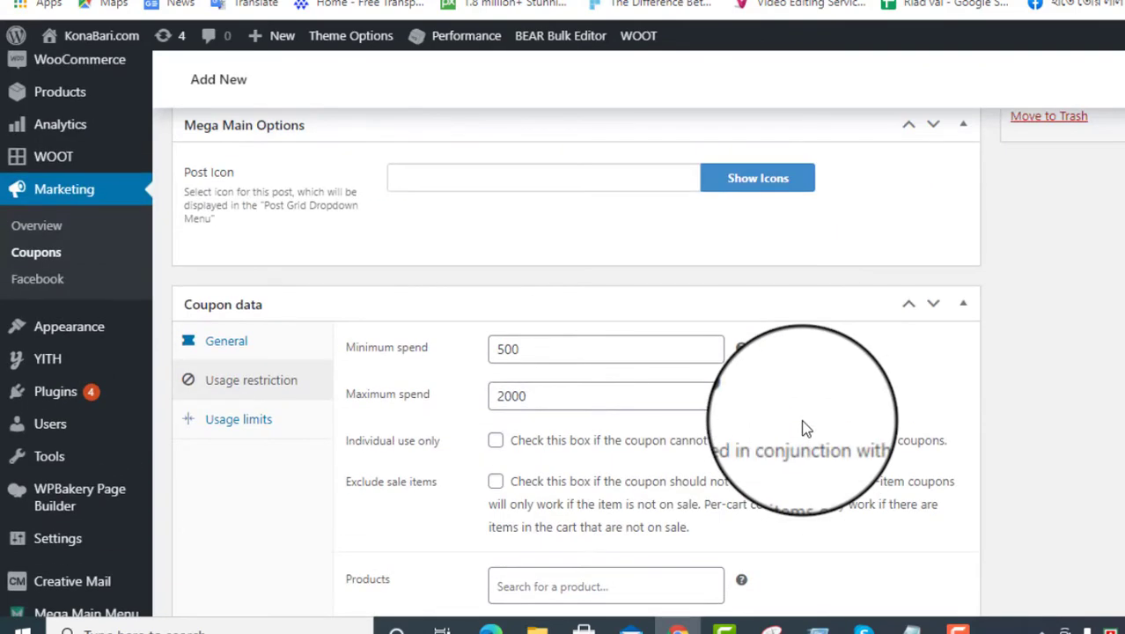
{"action": "left_click", "coordinate": [236, 425]}
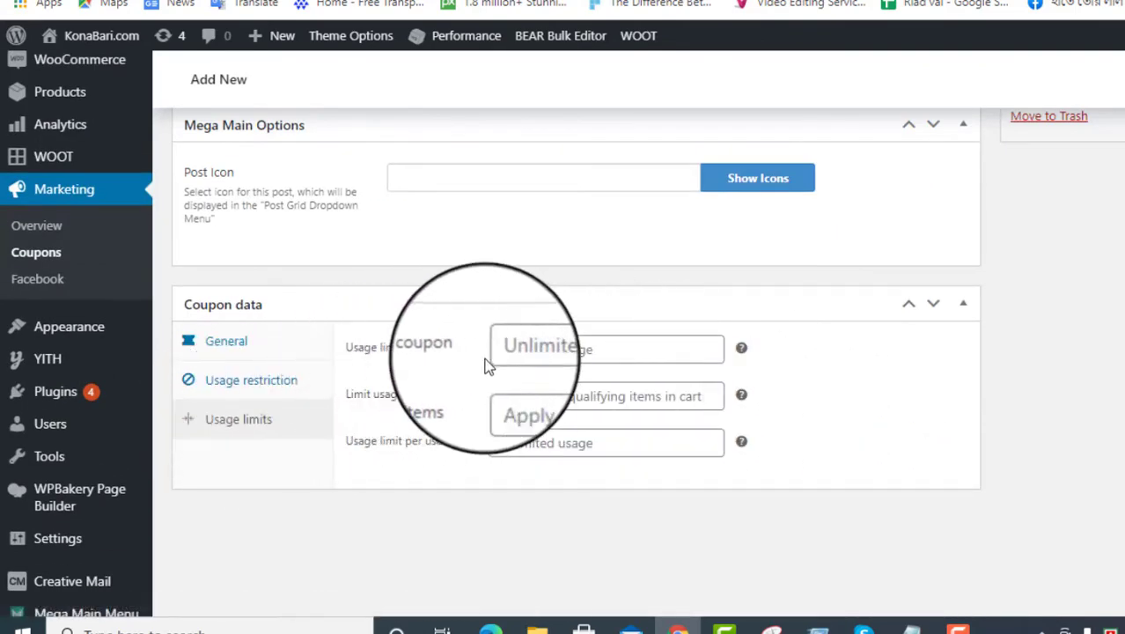
{"action": "left_click", "coordinate": [680, 350]}
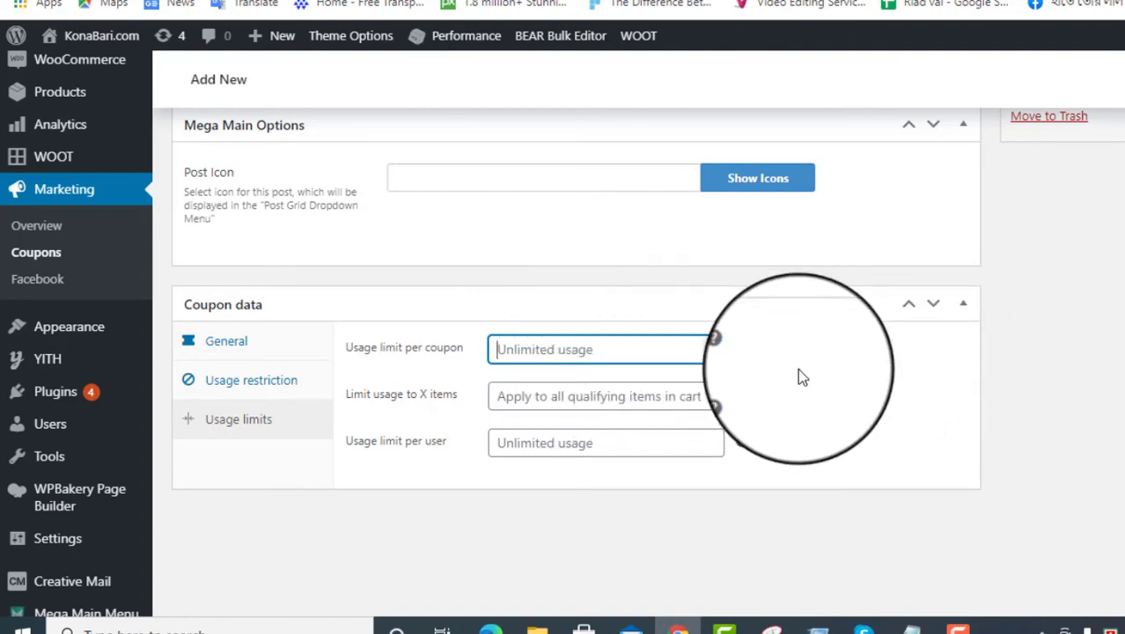
{"action": "left_click", "coordinate": [639, 348]}
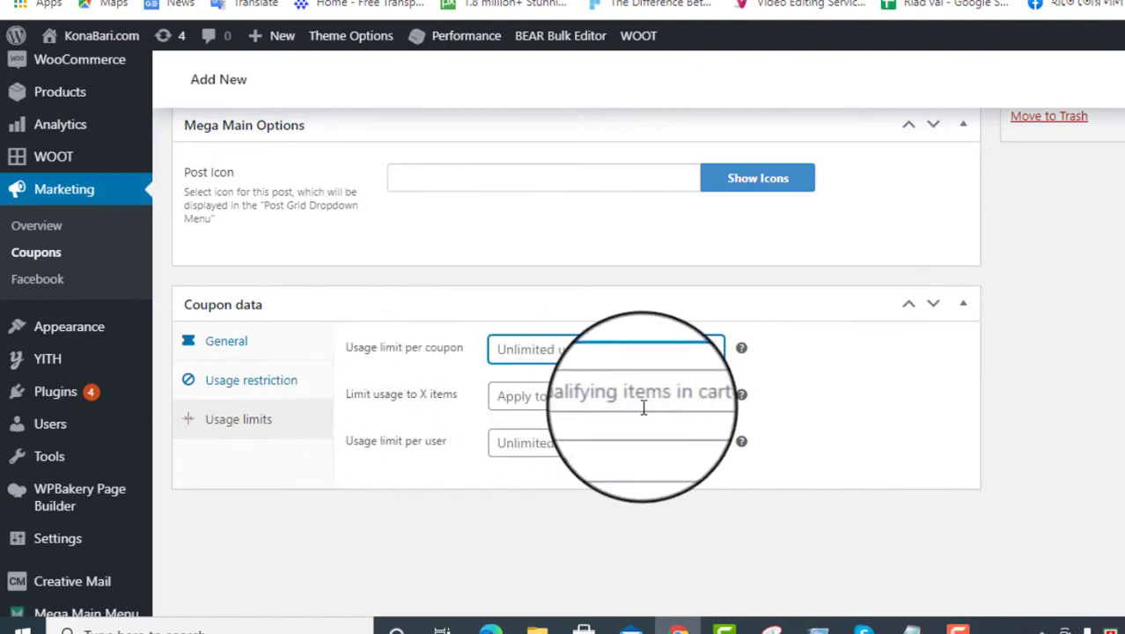
{"action": "left_click", "coordinate": [674, 398]}
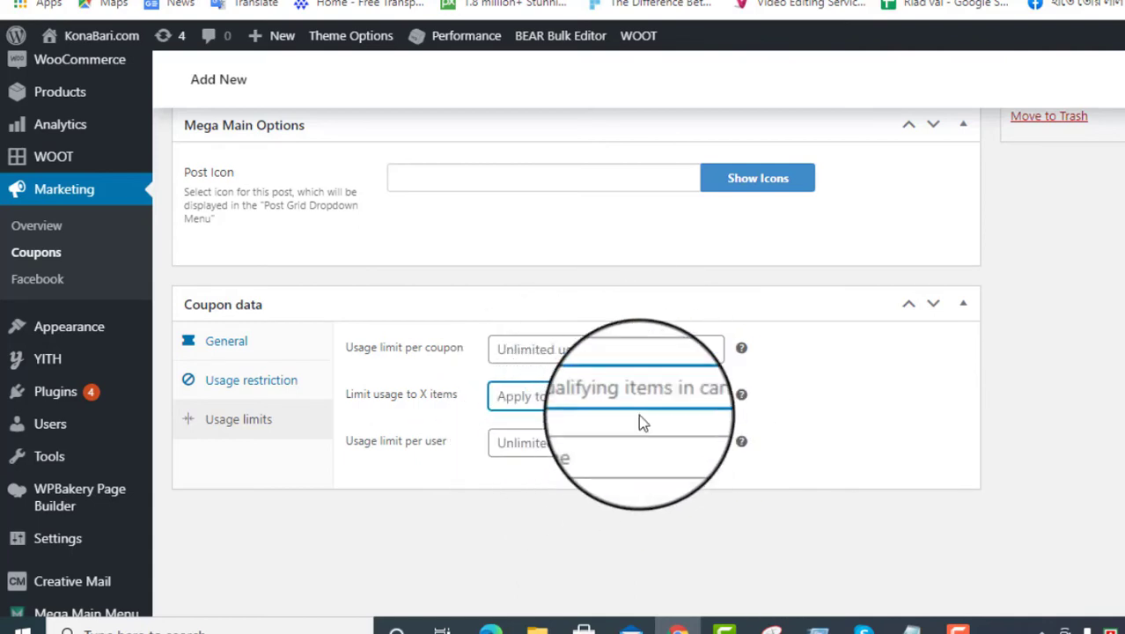
{"action": "left_click", "coordinate": [875, 442]}
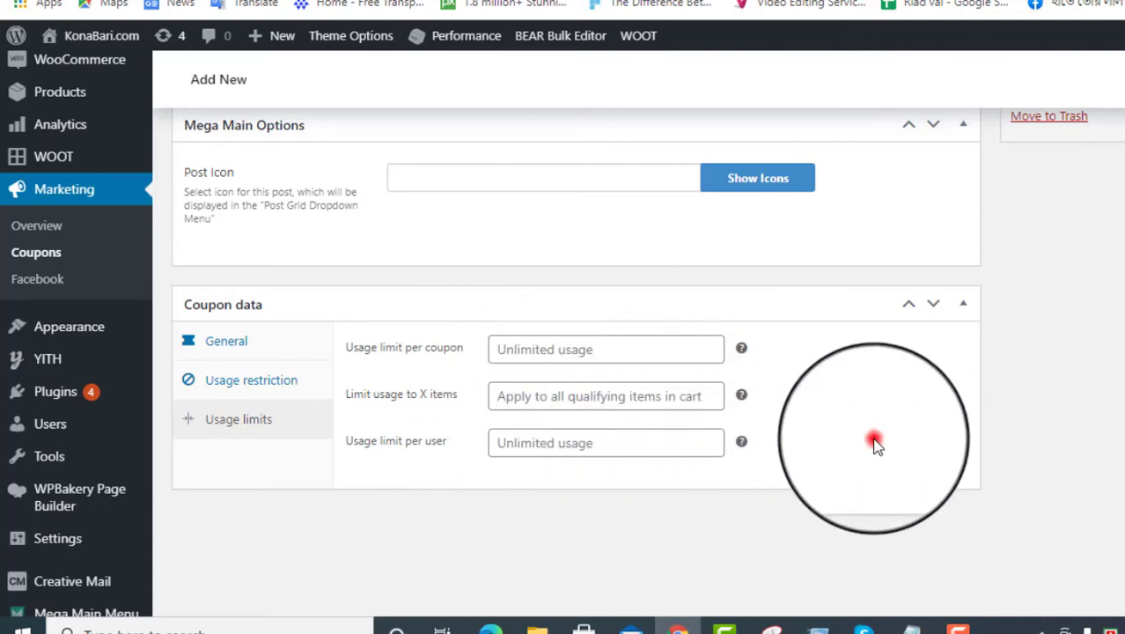
{"action": "left_click", "coordinate": [575, 401]}
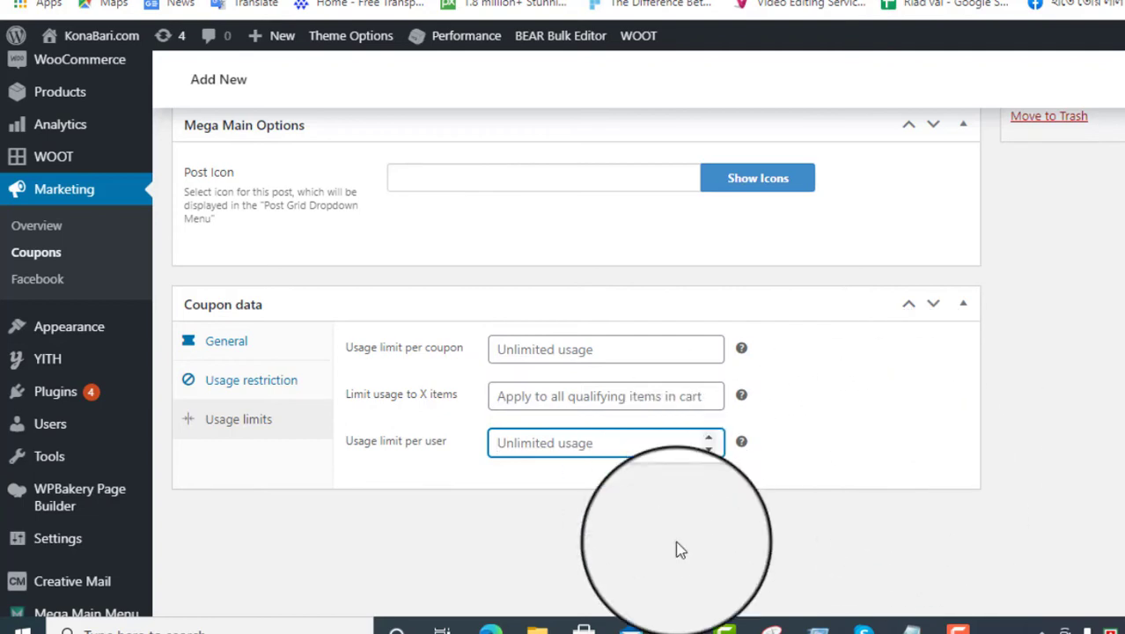
{"action": "left_click", "coordinate": [851, 446]}
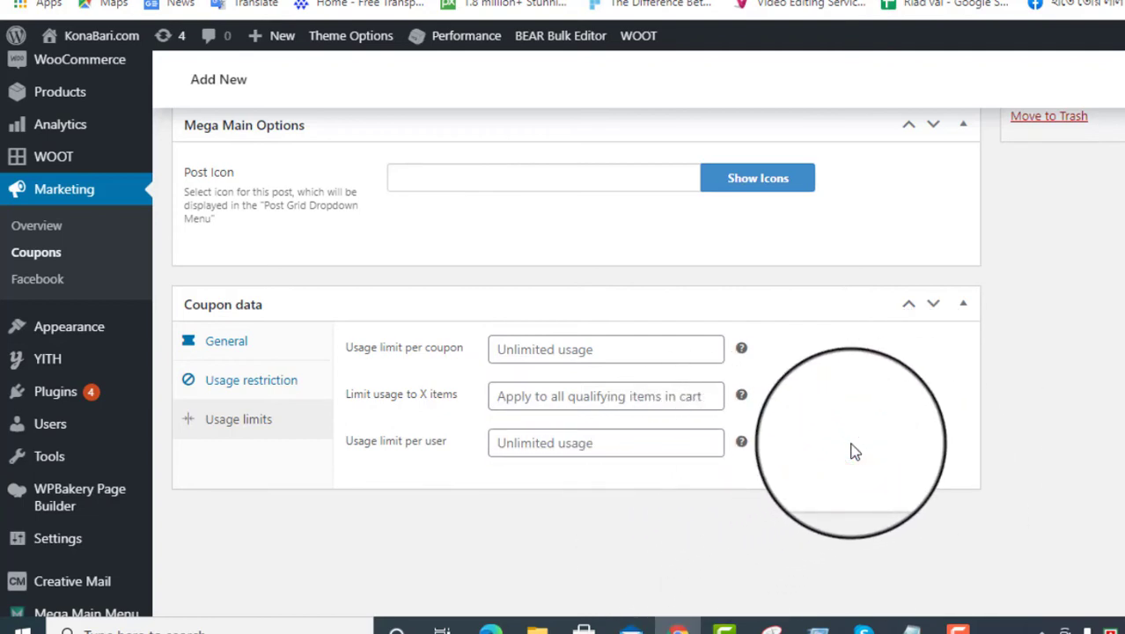
- Publish the winter2020 coupon and open the store's coupons list from the WooCommerce settings page
{"action": "scroll", "coordinate": [852, 451], "scroll_direction": "up", "scroll_amount": 2}
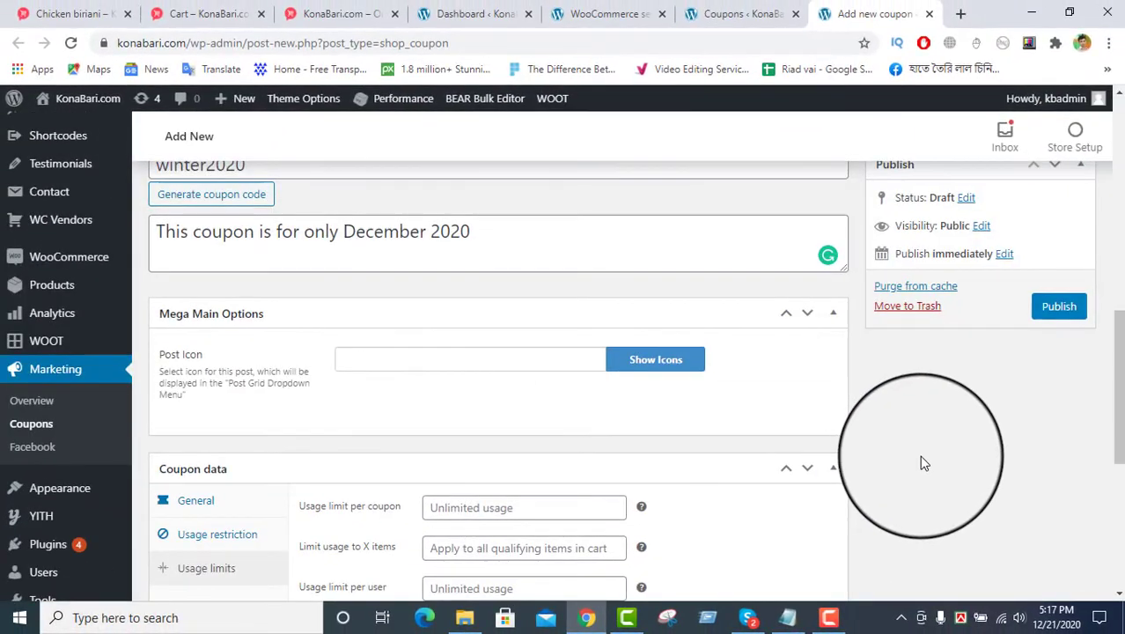
{"action": "left_click", "coordinate": [1056, 308]}
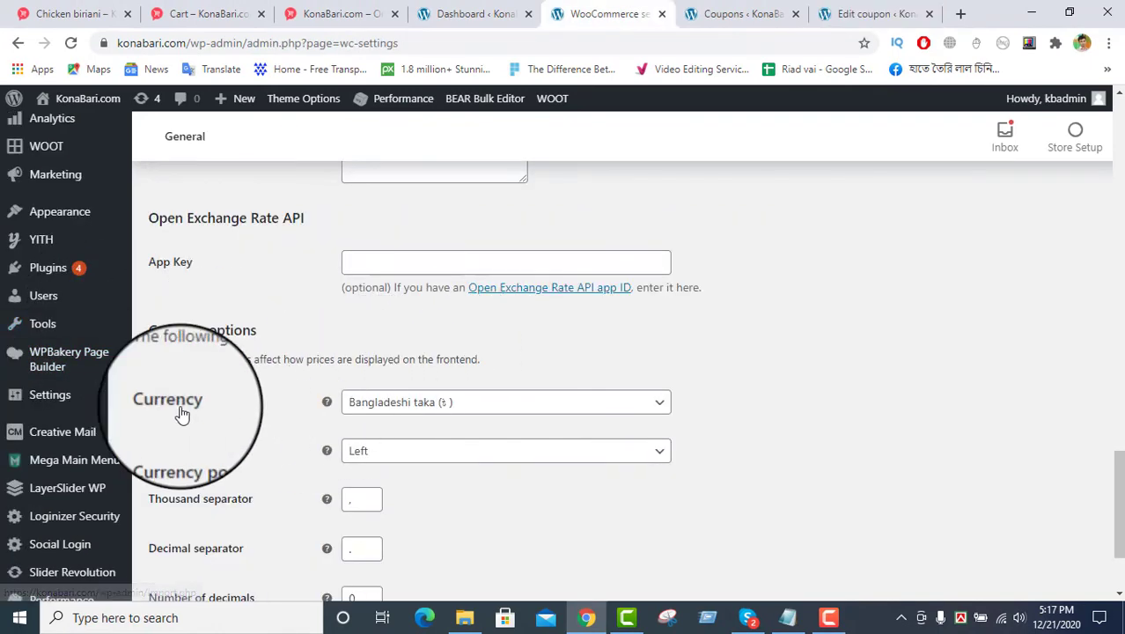
{"action": "scroll", "coordinate": [90, 401], "scroll_direction": "up", "scroll_amount": 5}
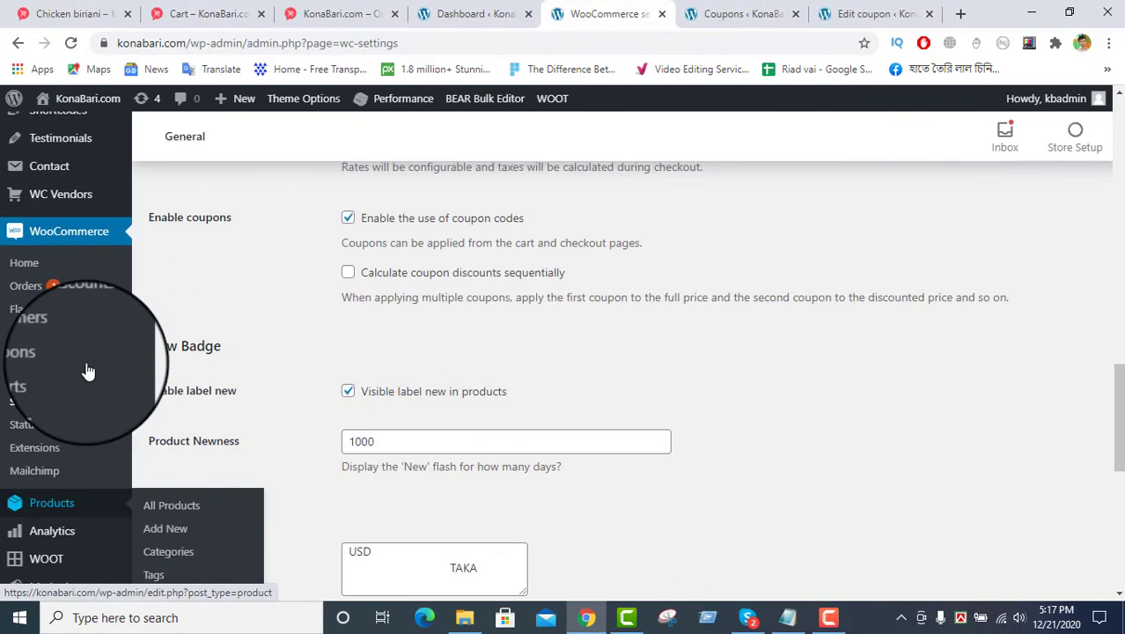
{"action": "middle_click", "coordinate": [38, 359]}
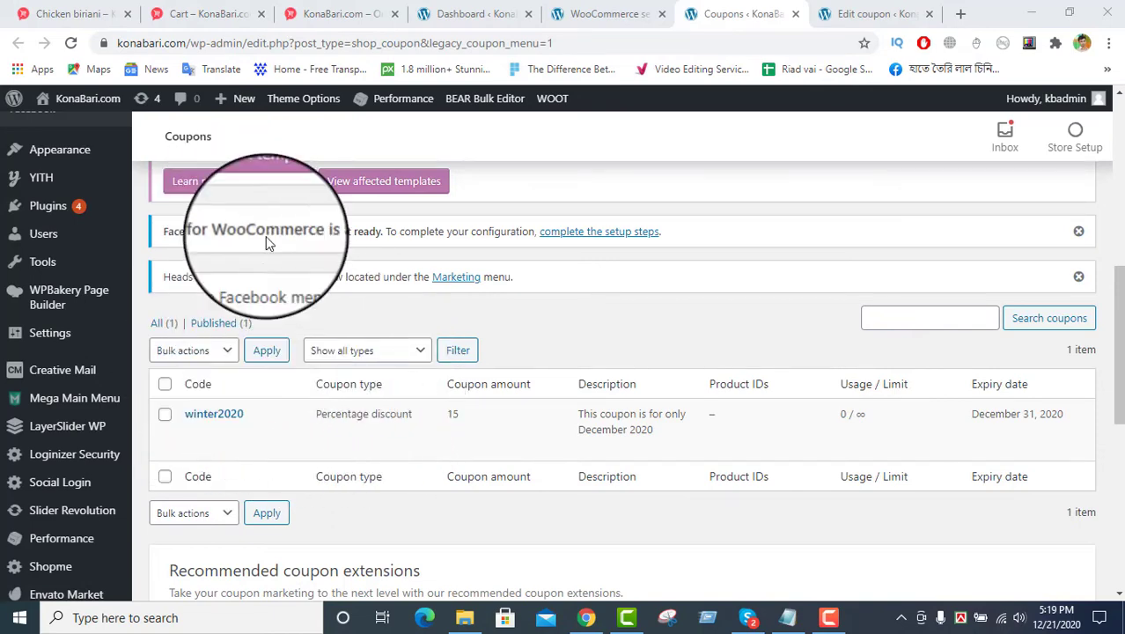
- Look over the Chicken biriani product page in the storefront
{"action": "left_click", "coordinate": [65, 10]}
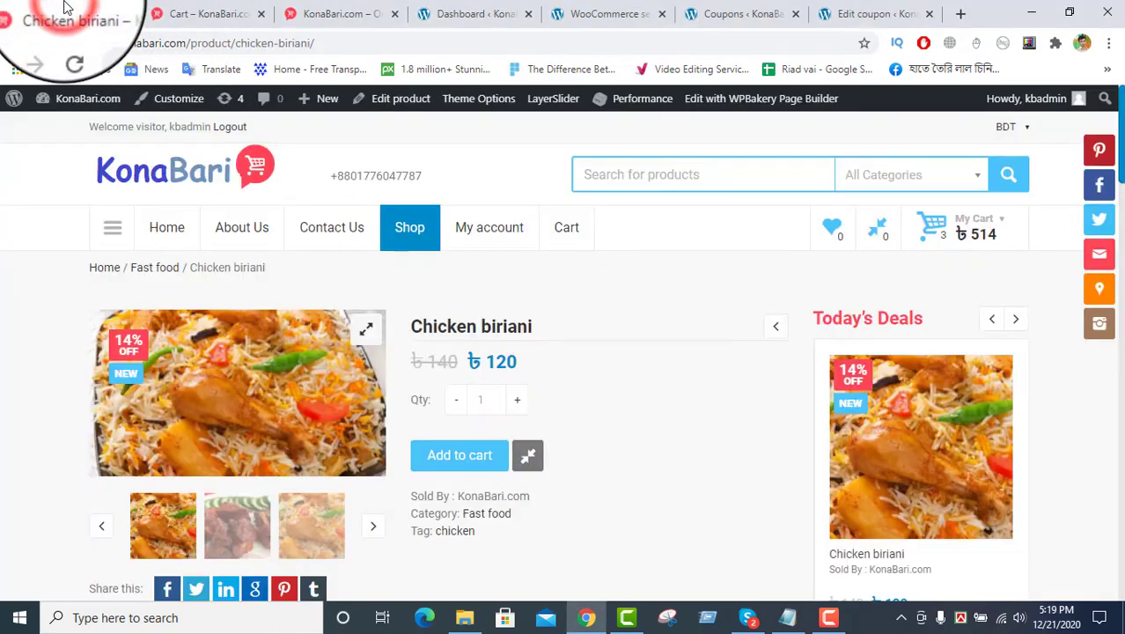
{"action": "scroll", "coordinate": [63, 223], "scroll_direction": "down", "scroll_amount": 4}
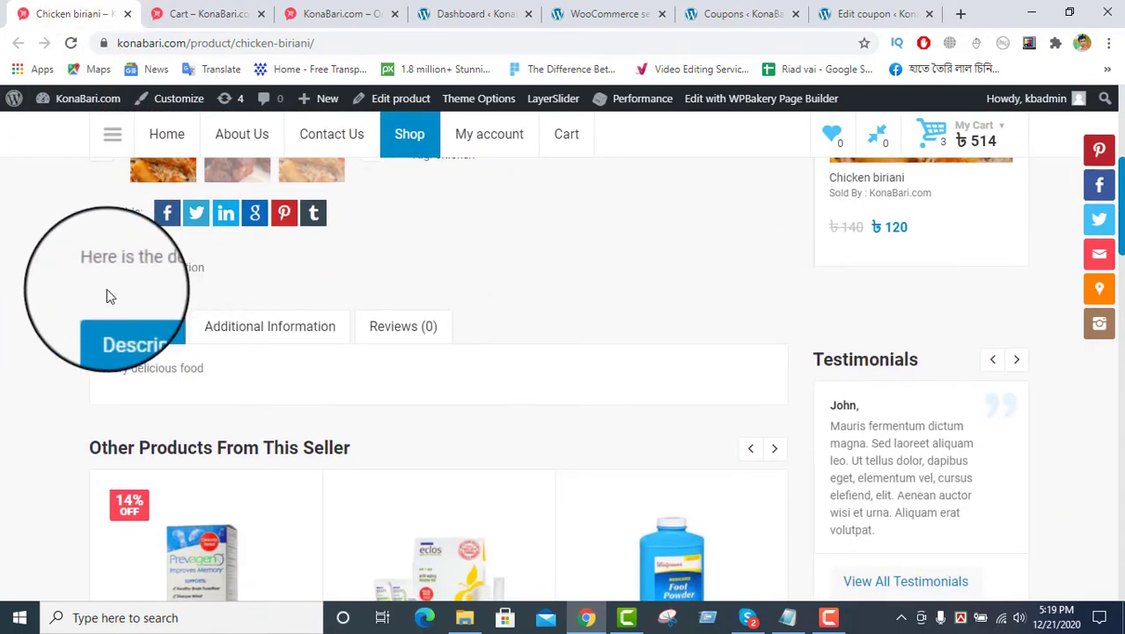
{"action": "scroll", "coordinate": [106, 290], "scroll_direction": "up", "scroll_amount": 3}
{"action": "scroll", "coordinate": [48, 261], "scroll_direction": "down", "scroll_amount": 2}
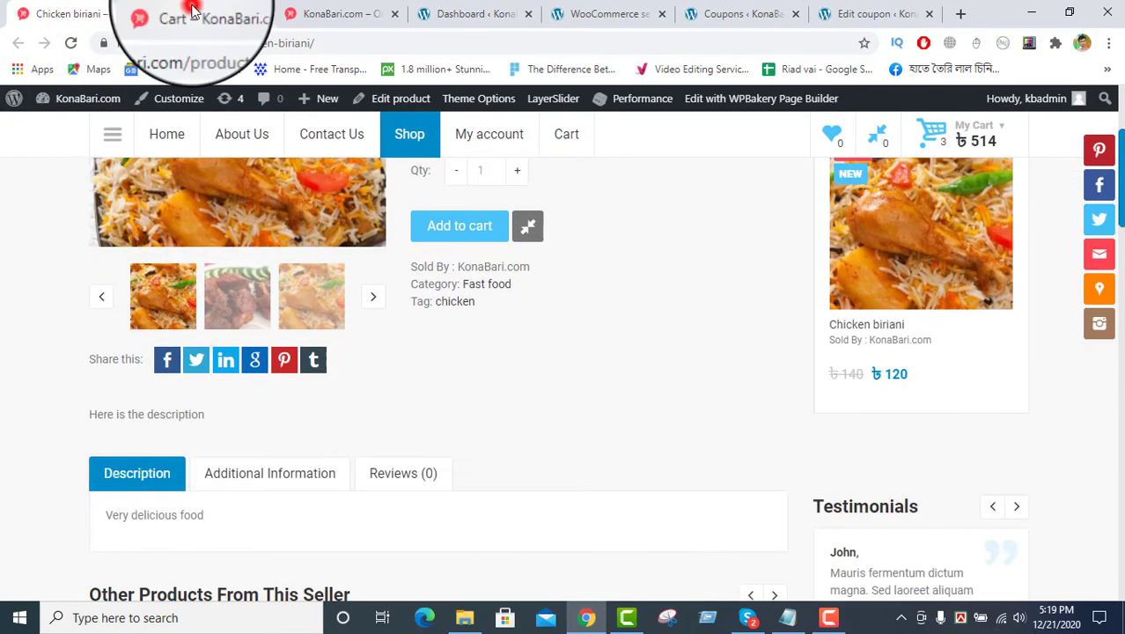
- Apply the coupon code winter2020 to the storefront shopping cart
{"action": "left_click", "coordinate": [205, 13]}
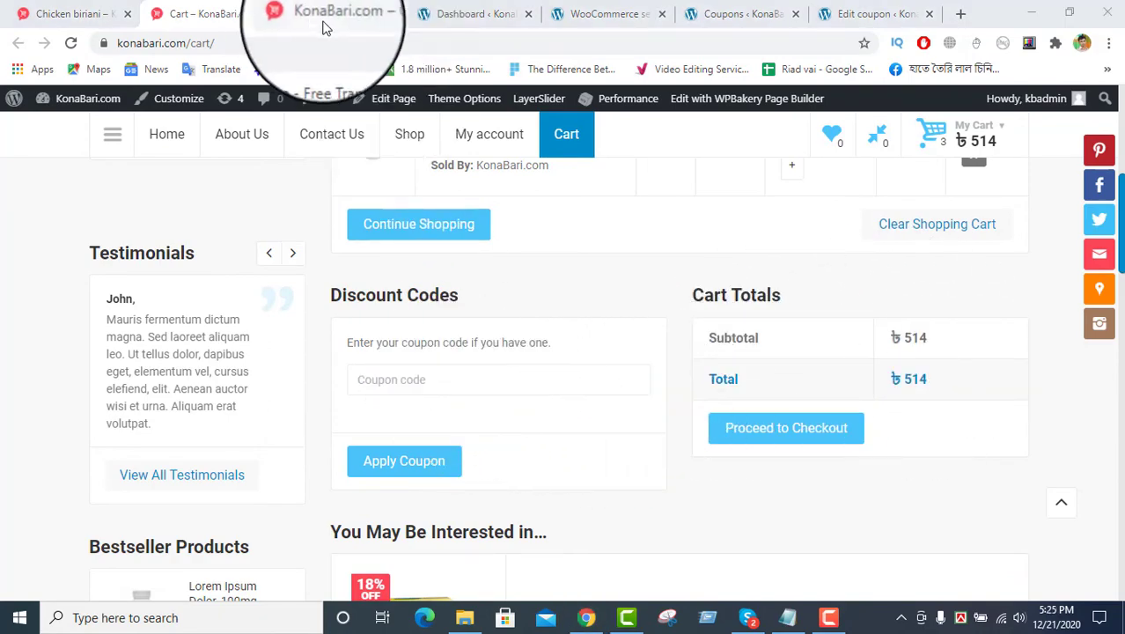
{"action": "left_click", "coordinate": [738, 432]}
{"action": "scroll", "coordinate": [484, 378], "scroll_direction": "down", "scroll_amount": 5}
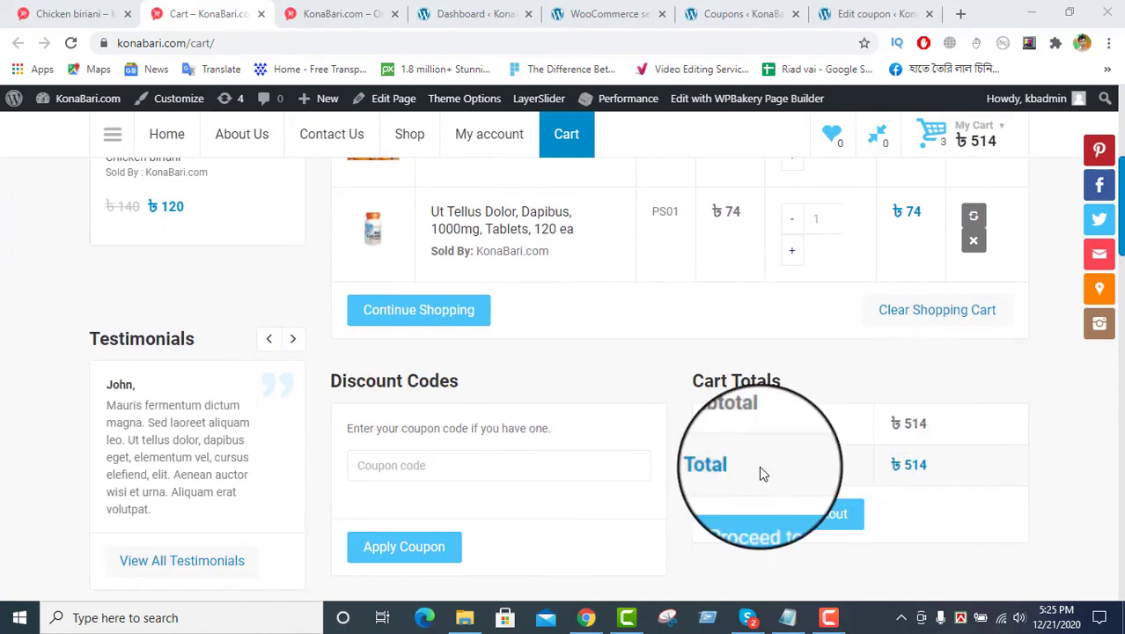
{"action": "left_click", "coordinate": [449, 476]}
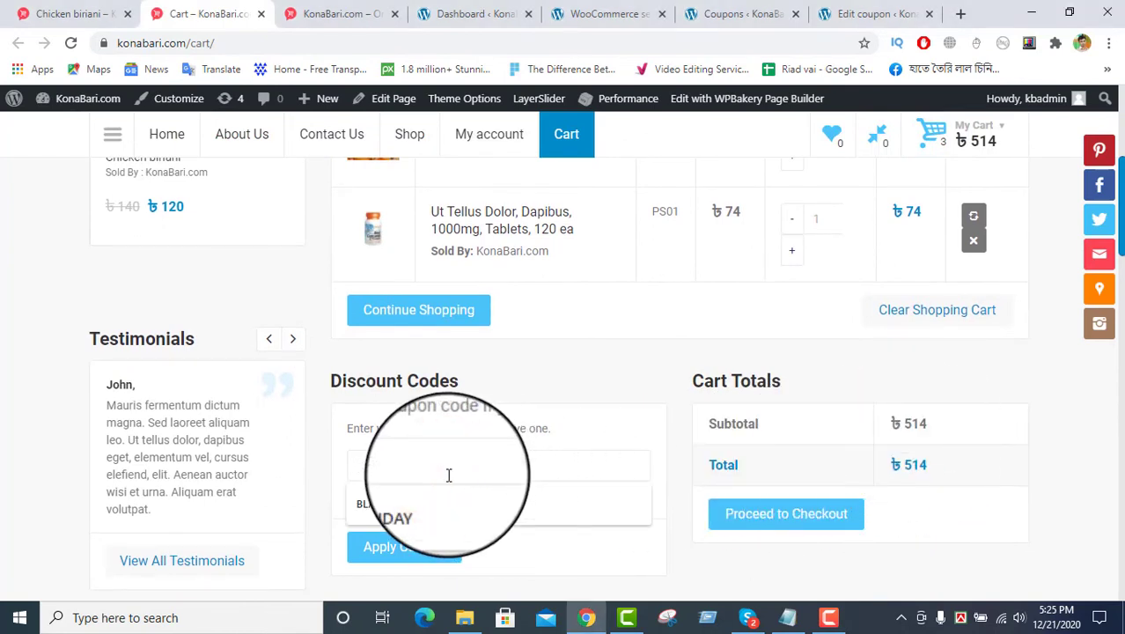
{"action": "type", "text": "winter2020"}
{"action": "left_click", "coordinate": [400, 548]}
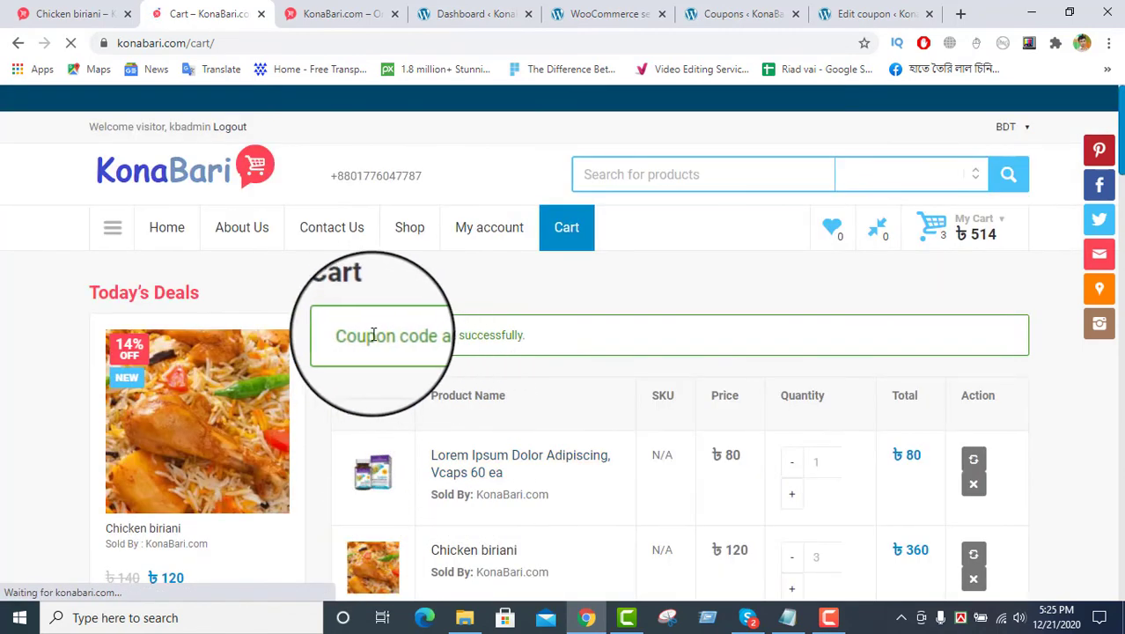
- Check the cart's coupon message and the discount in the cart totals
{"action": "left_click", "coordinate": [509, 342]}
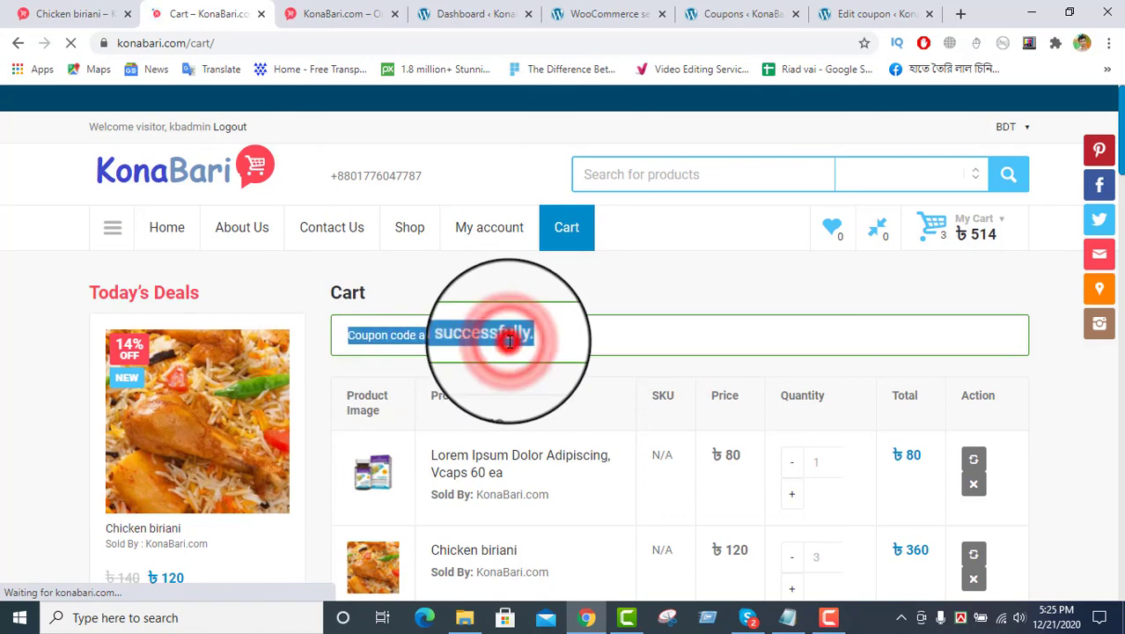
{"action": "scroll", "coordinate": [508, 341], "scroll_direction": "down", "scroll_amount": 5}
{"action": "scroll", "coordinate": [537, 388], "scroll_direction": "down", "scroll_amount": 2}
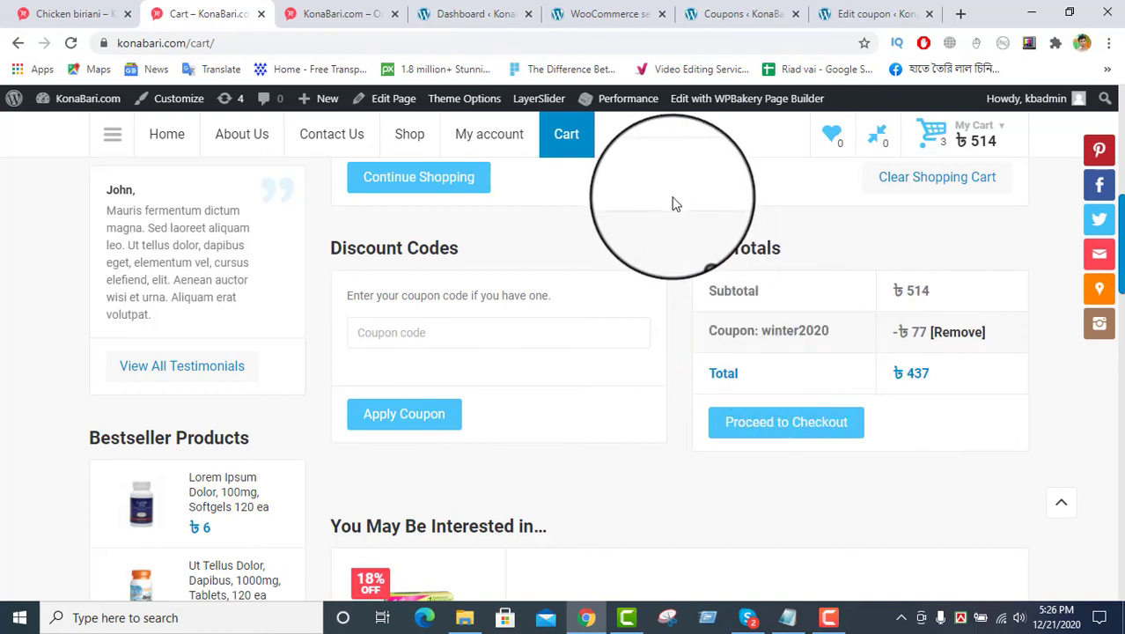
- Return to the coupons list in the store admin and view the beginning of the page
{"action": "left_click", "coordinate": [744, 14]}
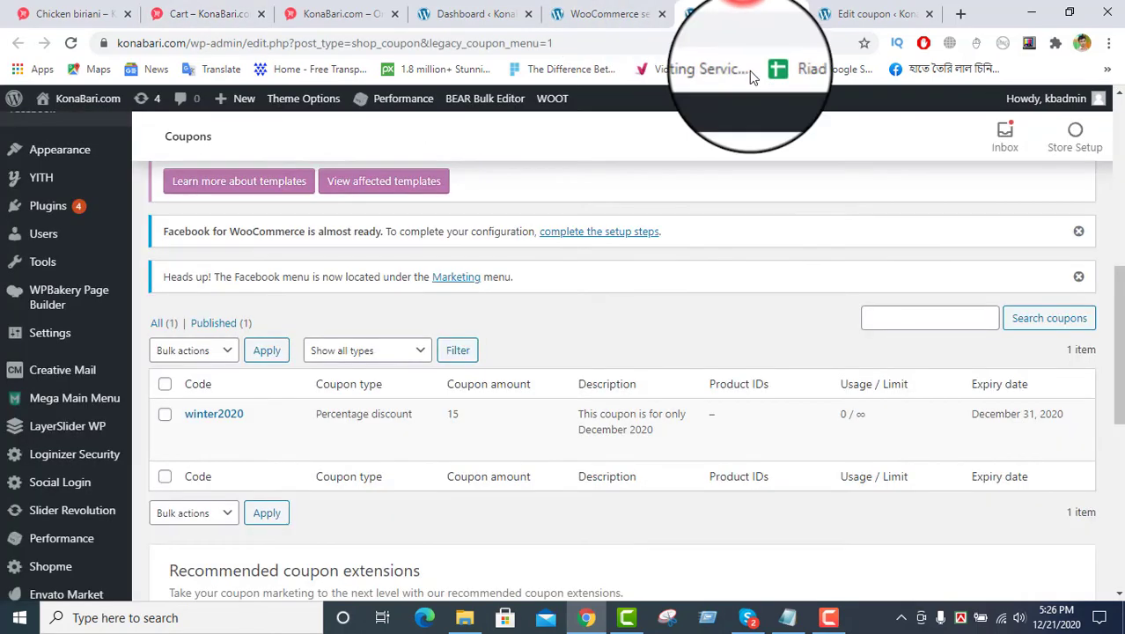
{"action": "scroll", "coordinate": [365, 403], "scroll_direction": "up", "scroll_amount": 5}
{"action": "scroll", "coordinate": [439, 282], "scroll_direction": "up", "scroll_amount": 3}
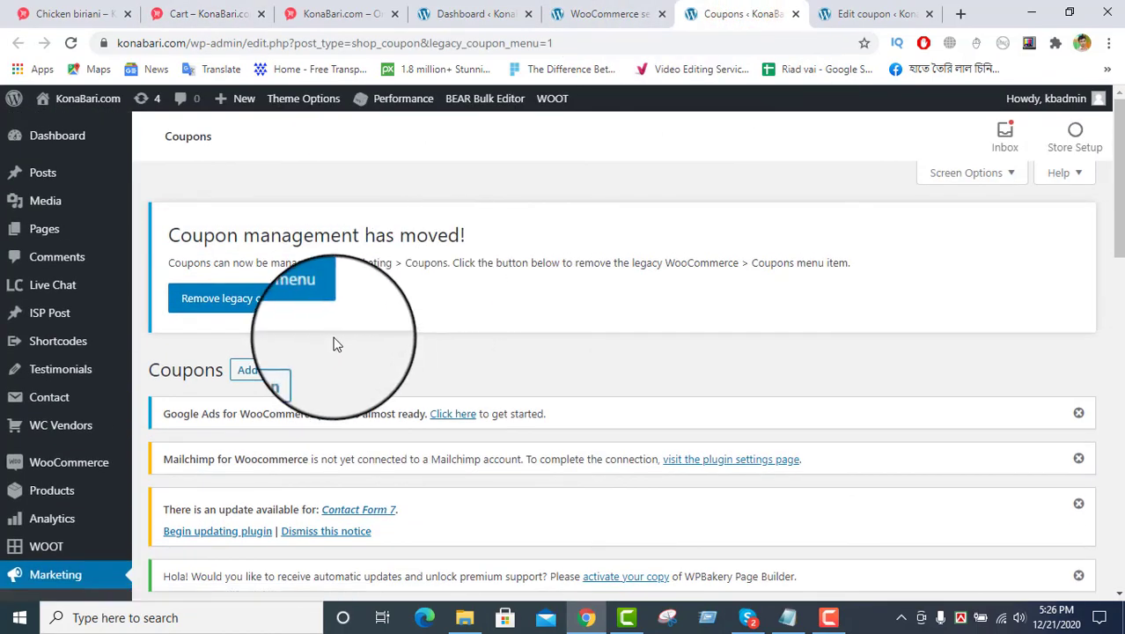